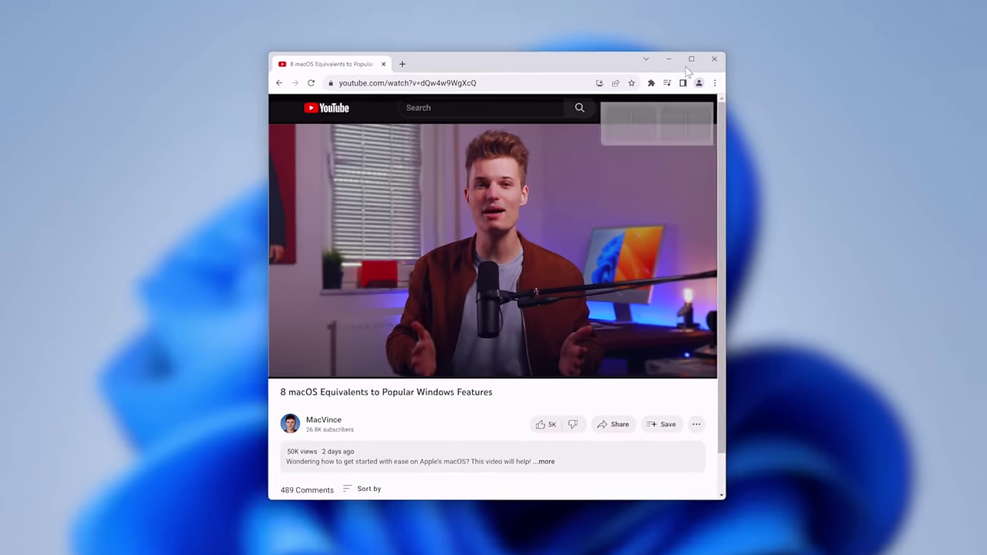
# Maximize and restore the Chrome window, then enter and leave full screen
pyautogui.click(730, 50)
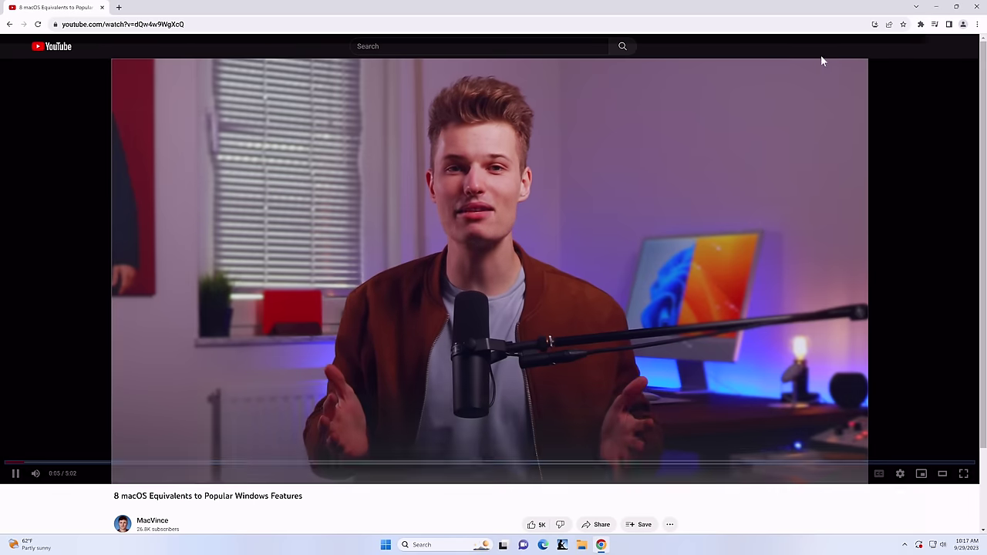
pyautogui.click(957, 7)
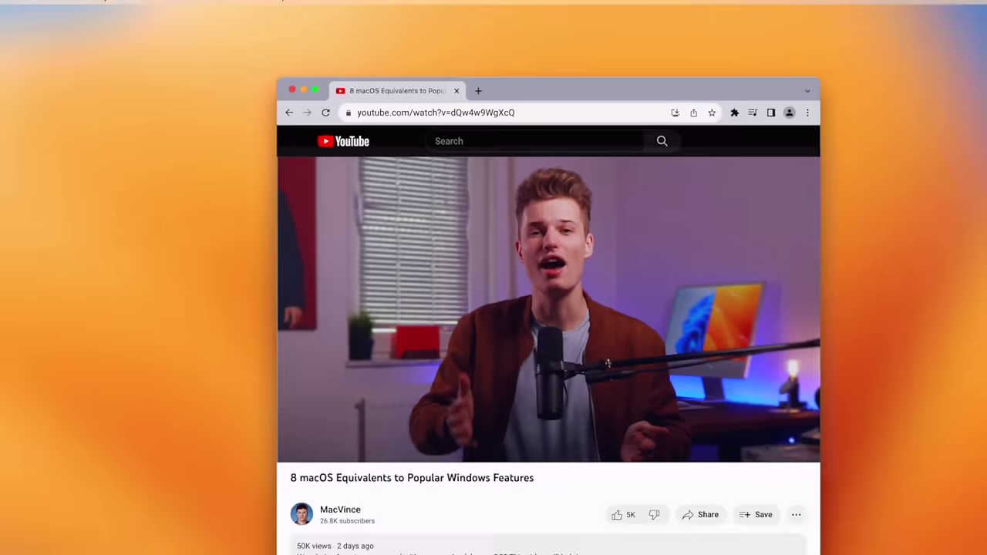
pyautogui.click(311, 145)
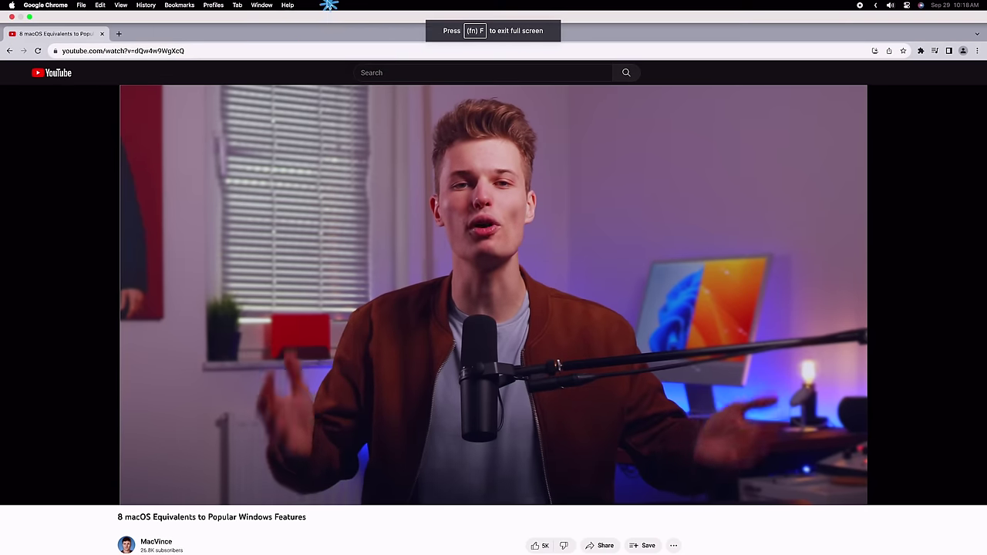
pyautogui.click(332, 7)
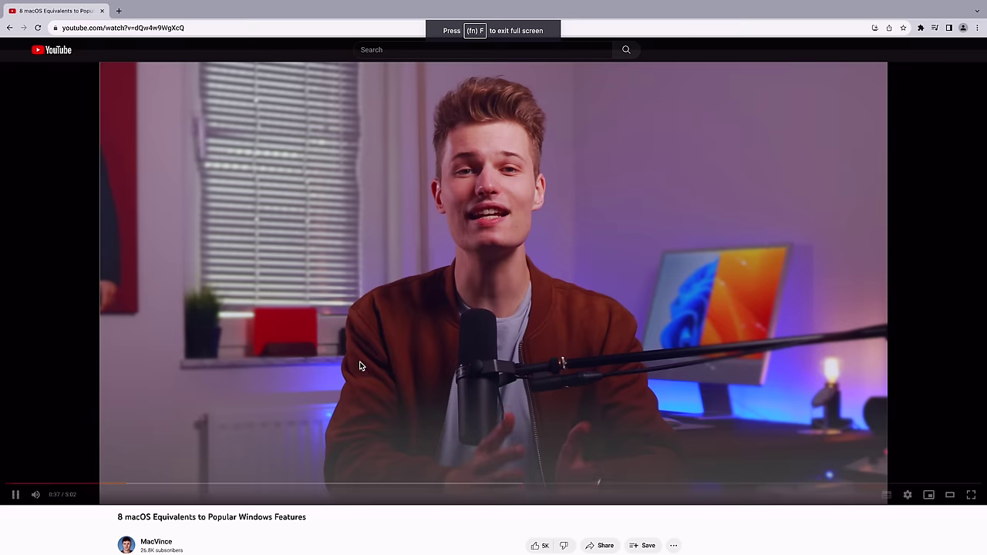
pyautogui.moveTo(389, 549)
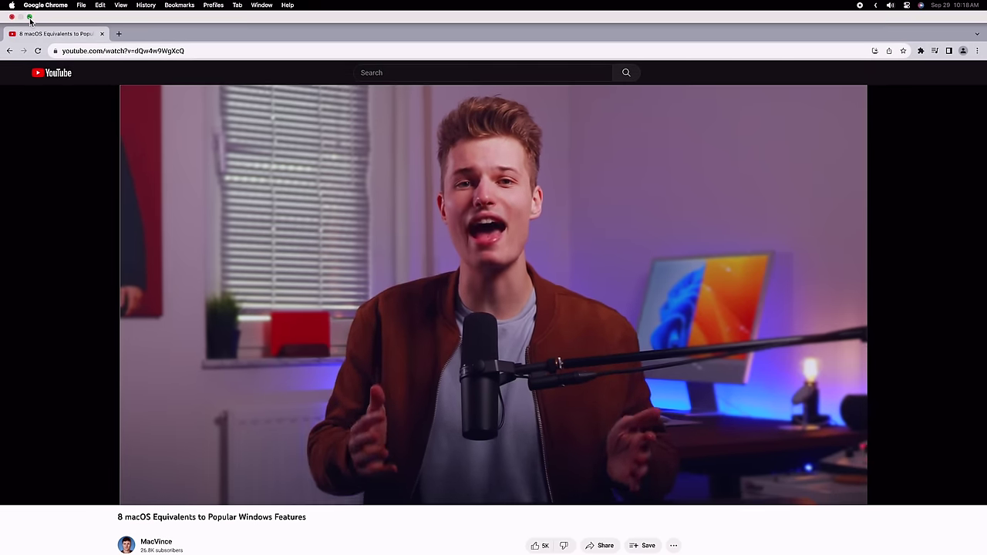
pyautogui.press('ctrl+super+f')
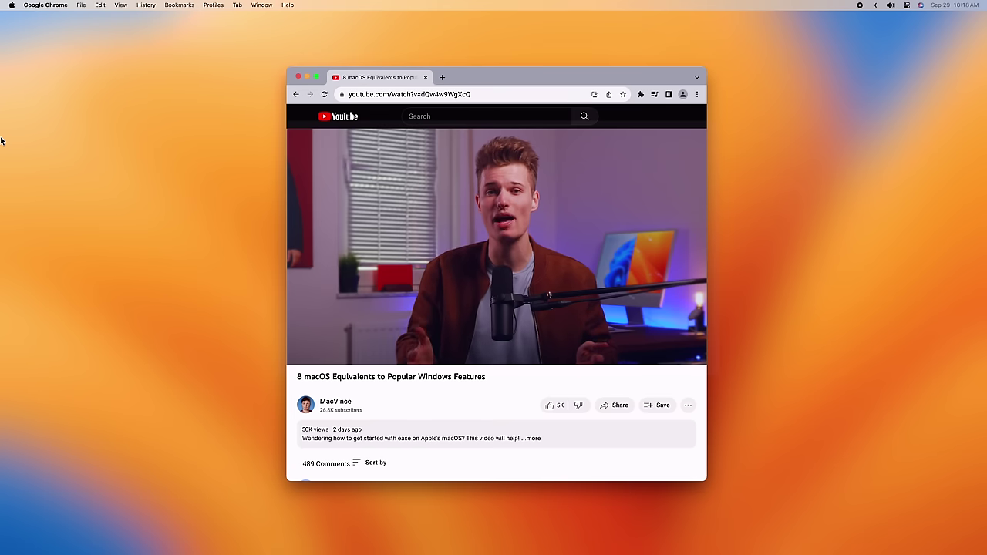
# Enlarge the browser window from two corners, then expand it to fill the screen
pyautogui.moveTo(287, 68); pyautogui.dragTo(192, 46)
pyautogui.moveTo(706, 481); pyautogui.dragTo(772, 513)
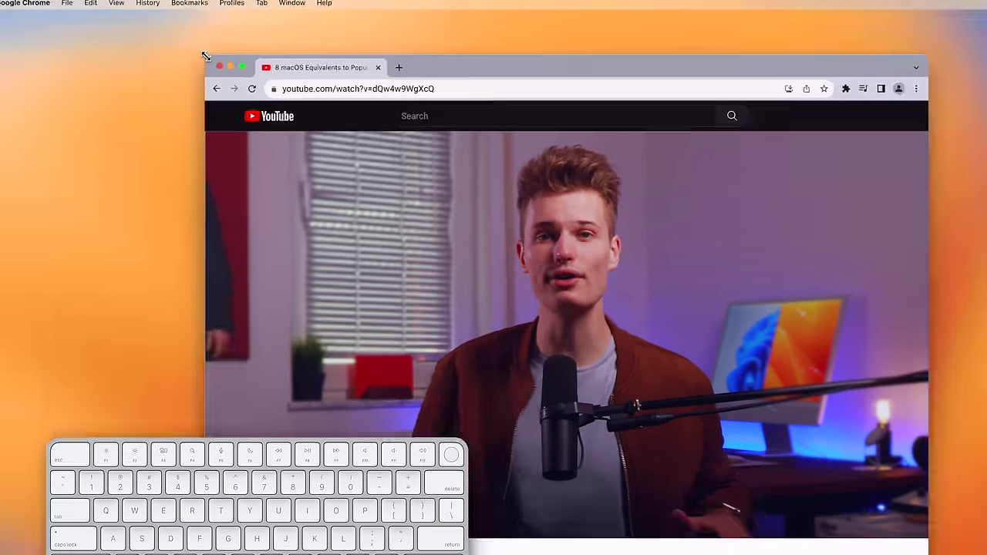
pyautogui.keyDown('alt'); pyautogui.doubleClick(330, 131); pyautogui.keyUp('alt')
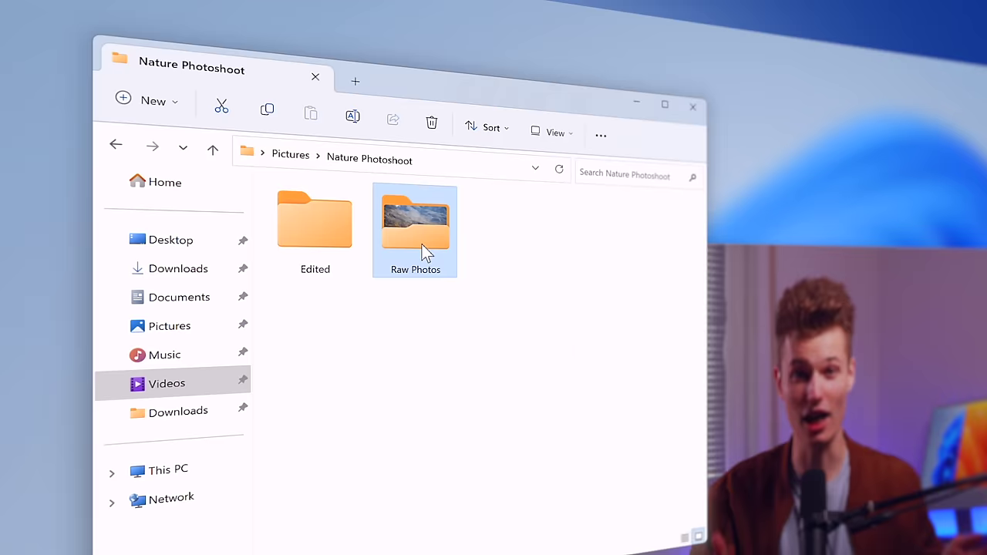
# Move the third Raw Photos image into Edited with Ctrl+X/Ctrl+V, then delete four to-do lines in Notes
pyautogui.doubleClick(423, 249)
pyautogui.click(512, 231)
pyautogui.hotkey('ctrl', 'x')
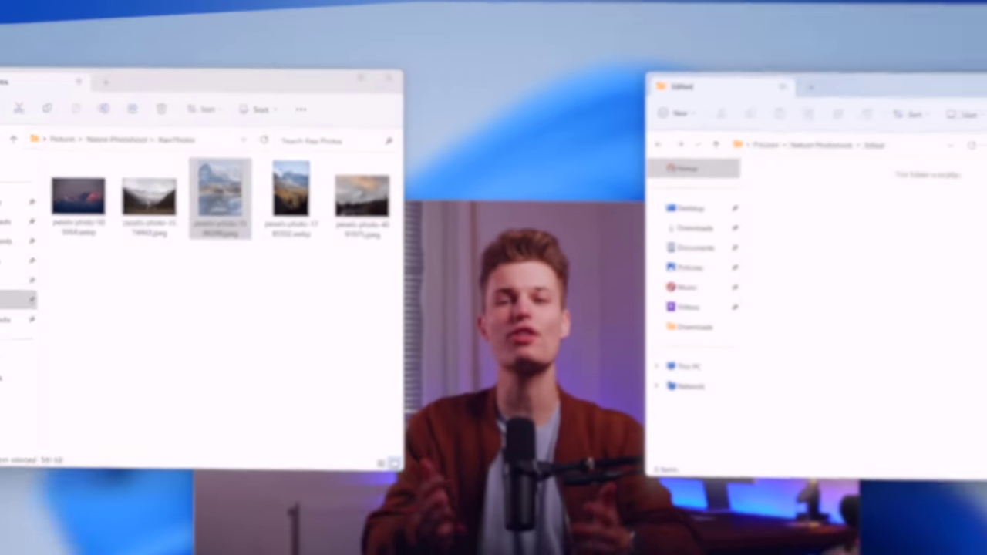
pyautogui.hotkey('ctrl', 'v')
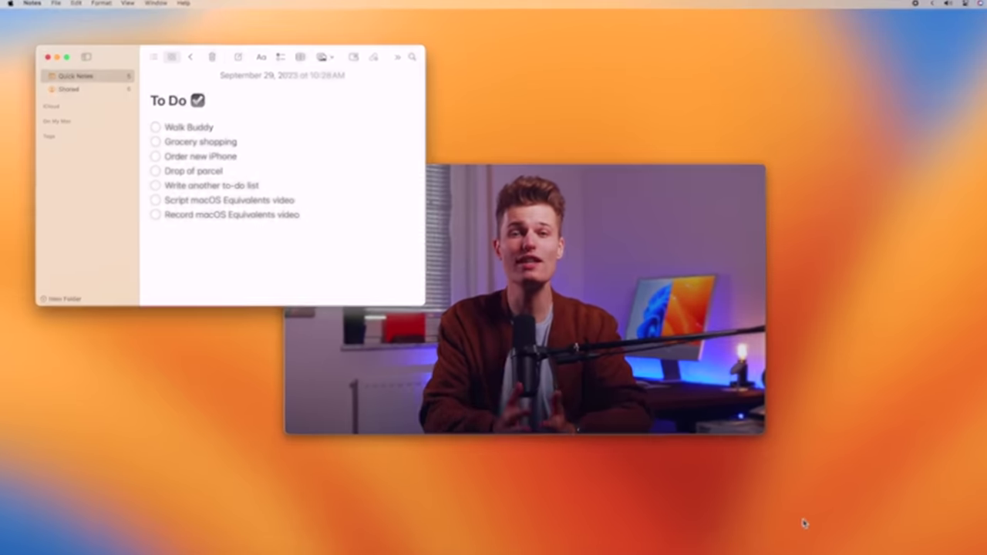
pyautogui.moveTo(164, 127); pyautogui.dragTo(277, 240)
pyautogui.press('BackSpace')
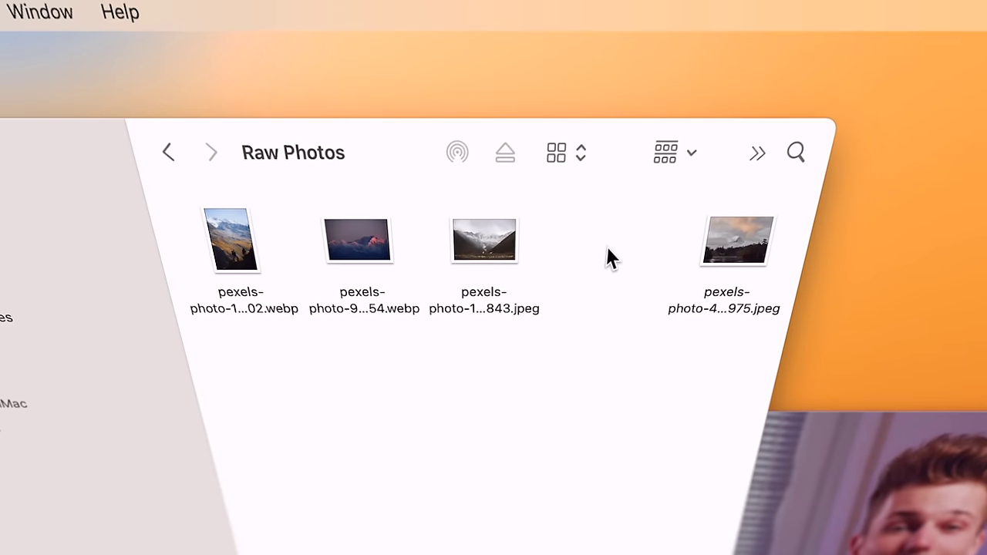
# Drag the third jpeg from Raw Photos into Mountain Range, then select the webp file to move
pyautogui.moveTo(487, 247); pyautogui.dragTo(937, 260)
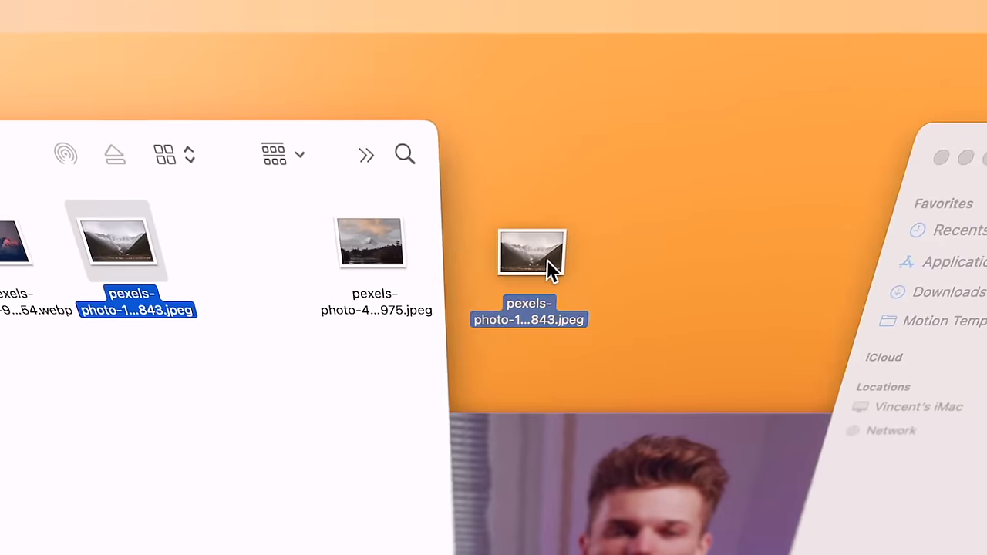
pyautogui.moveTo(546, 260); pyautogui.dragTo(382, 260)
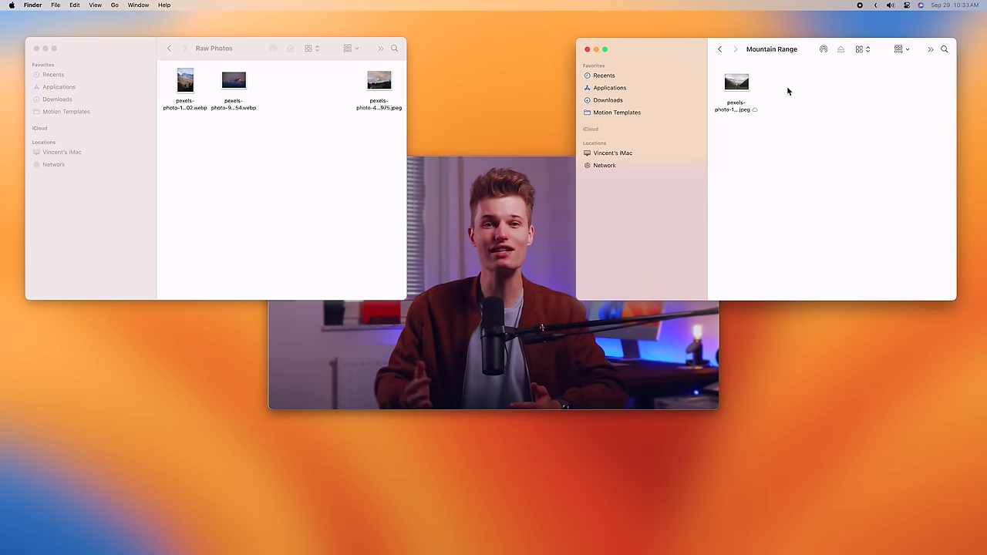
pyautogui.click(317, 86)
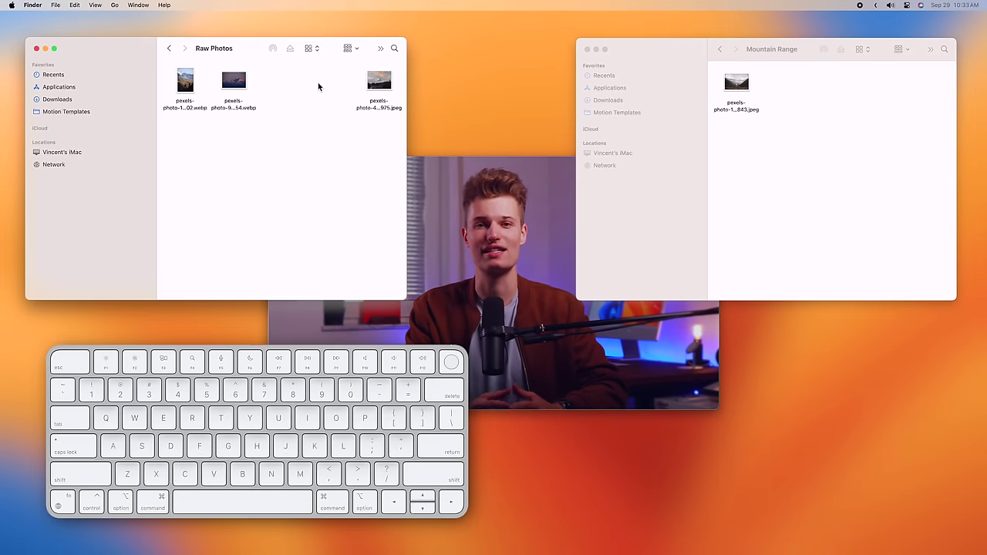
pyautogui.click(235, 82)
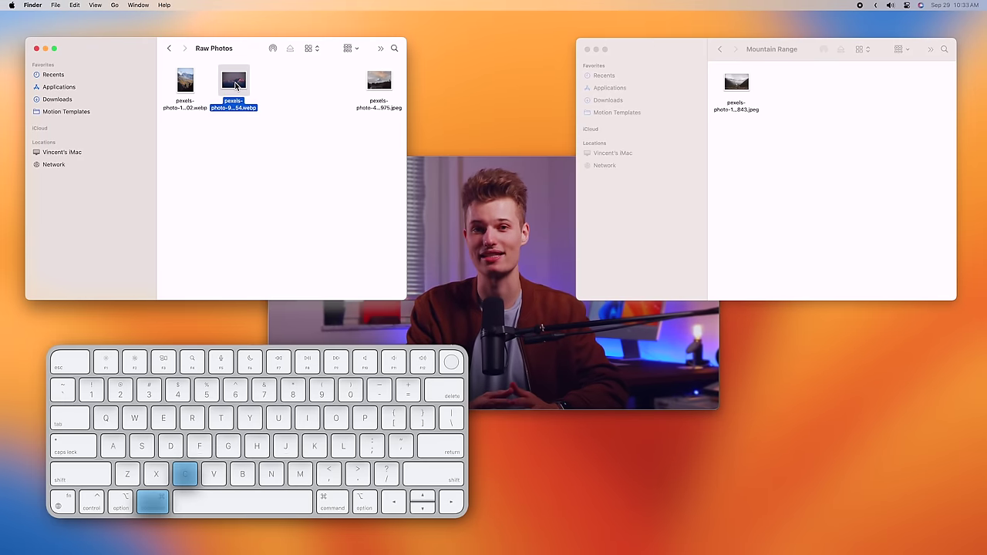
pyautogui.click(807, 84)
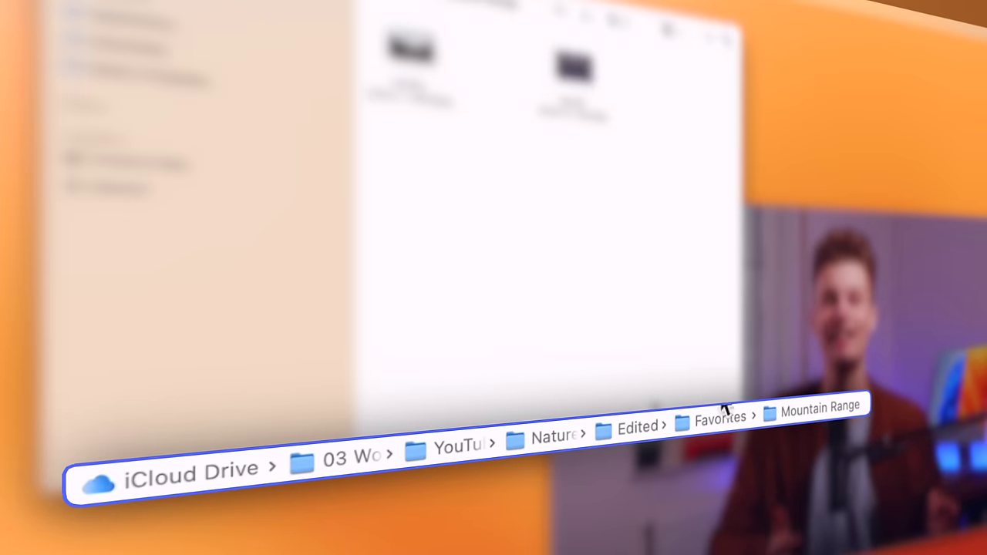
# Move the jpeg from Mountain Range up into Favorites and show the folder path bar
pyautogui.click(721, 416)
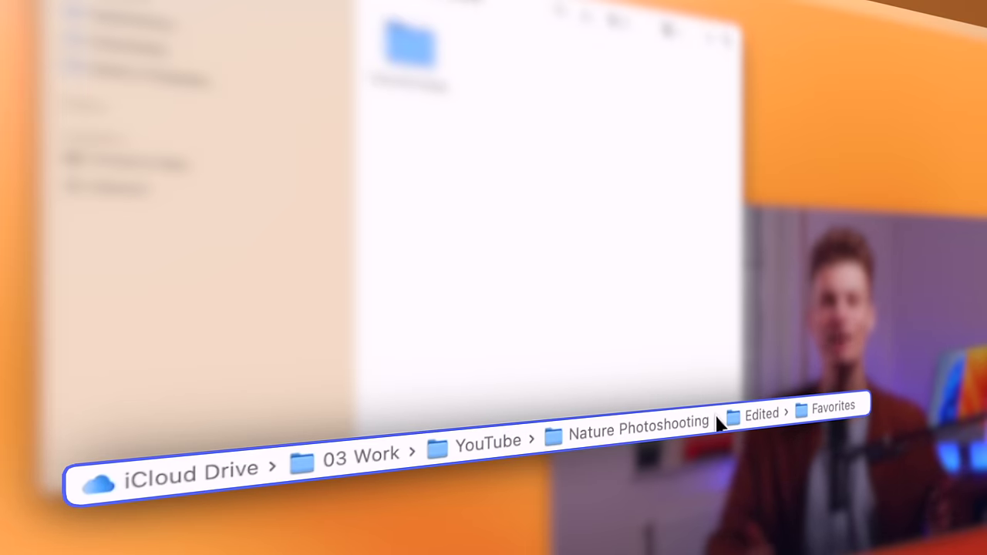
pyautogui.doubleClick(413, 50)
pyautogui.moveTo(416, 54); pyautogui.dragTo(426, 436)
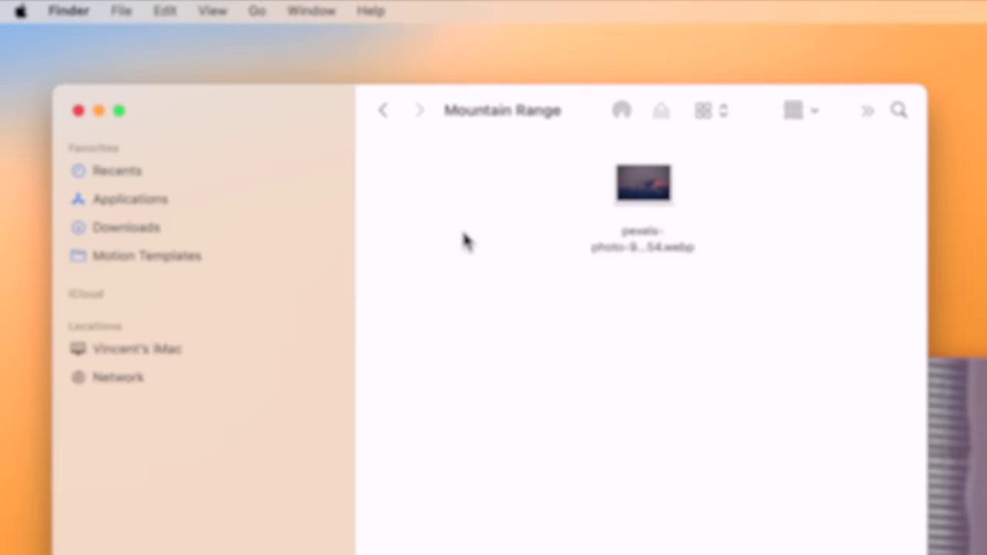
pyautogui.click(212, 11)
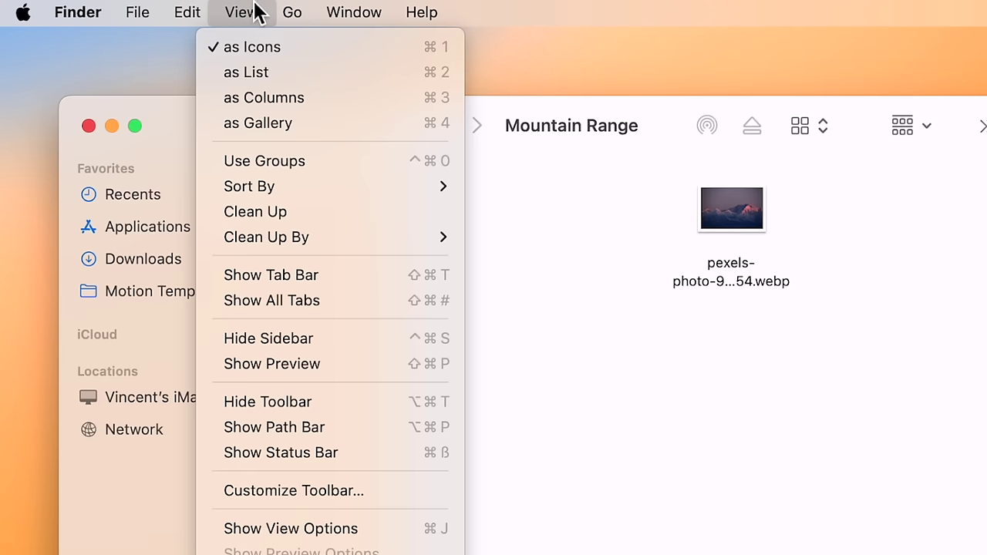
pyautogui.click(275, 428)
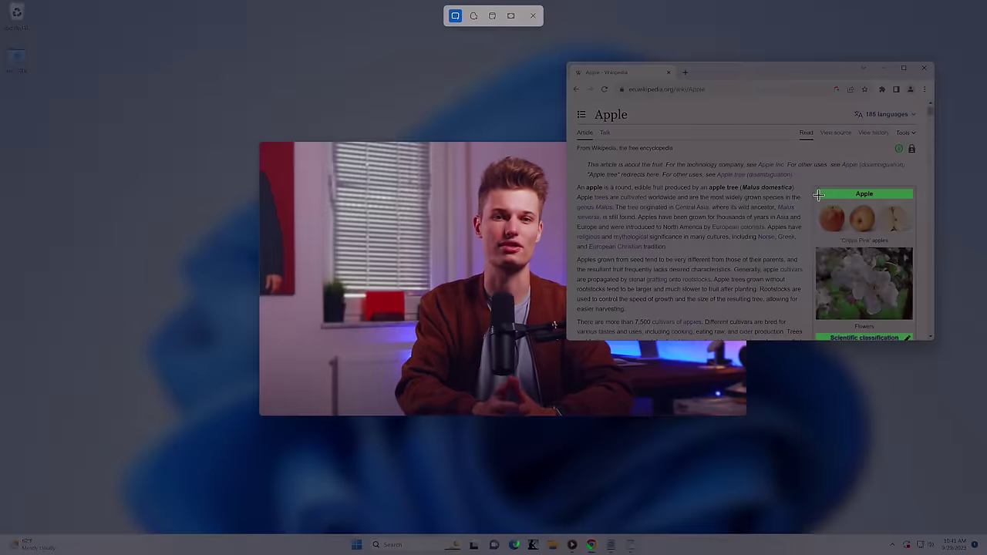
# Screenshot the apple photos area and try placing it into the note
pyautogui.moveTo(818, 200); pyautogui.dragTo(916, 238)
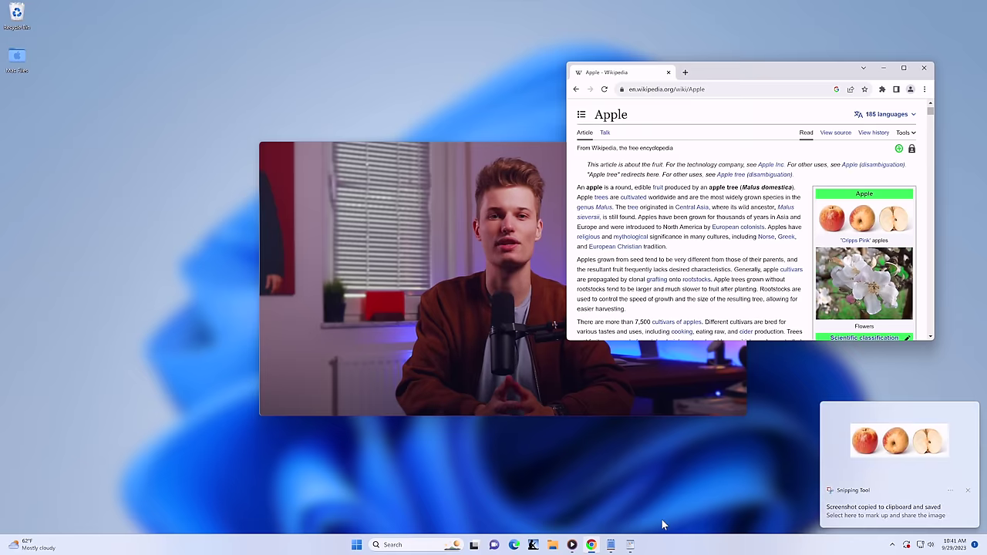
pyautogui.hotkey('ctrl', 'v')
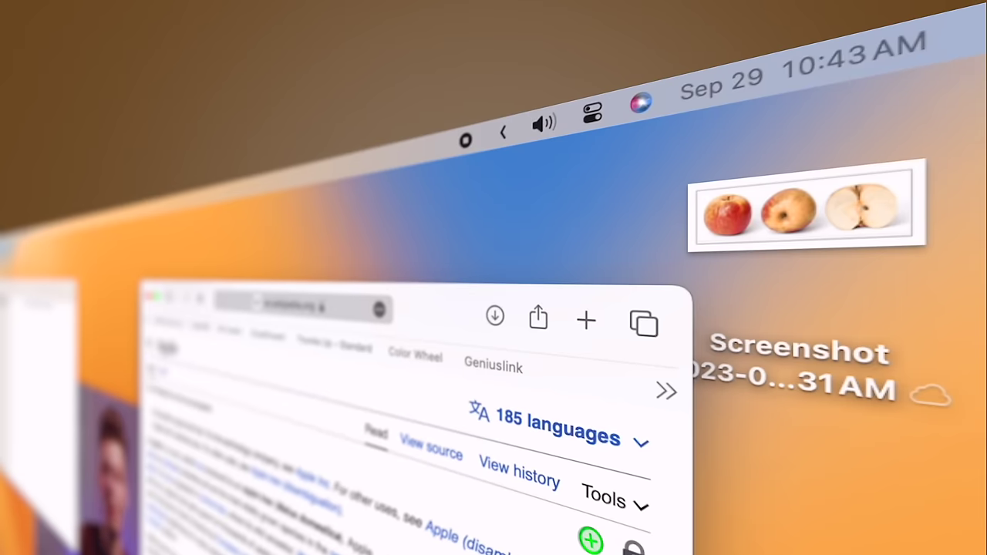
pyautogui.moveTo(775, 266); pyautogui.dragTo(231, 255)
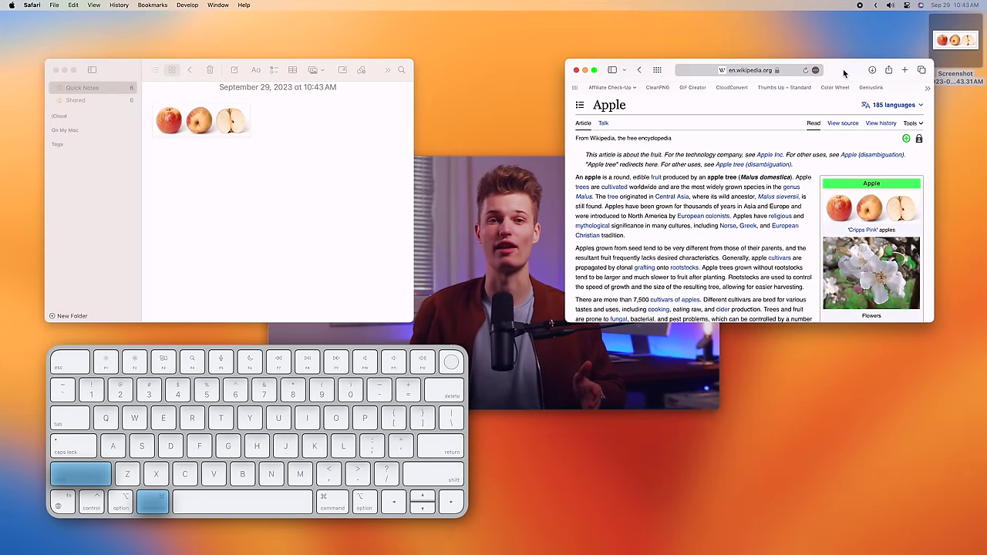
# Capture the three-apple region to the clipboard with Cmd+Shift+4 plus Control, then select the empty note
pyautogui.press('super+shift+4')
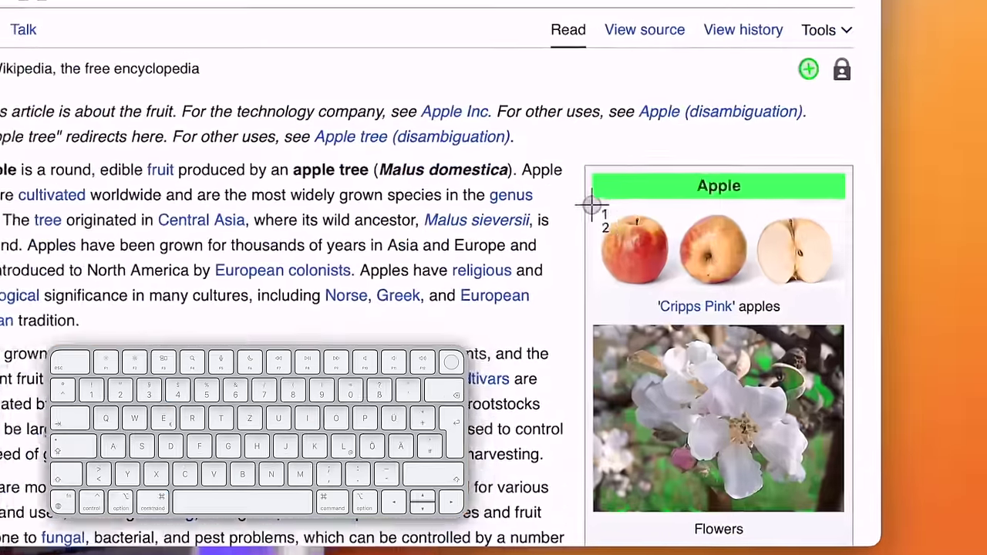
pyautogui.moveTo(822, 190); pyautogui.dragTo(879, 220)
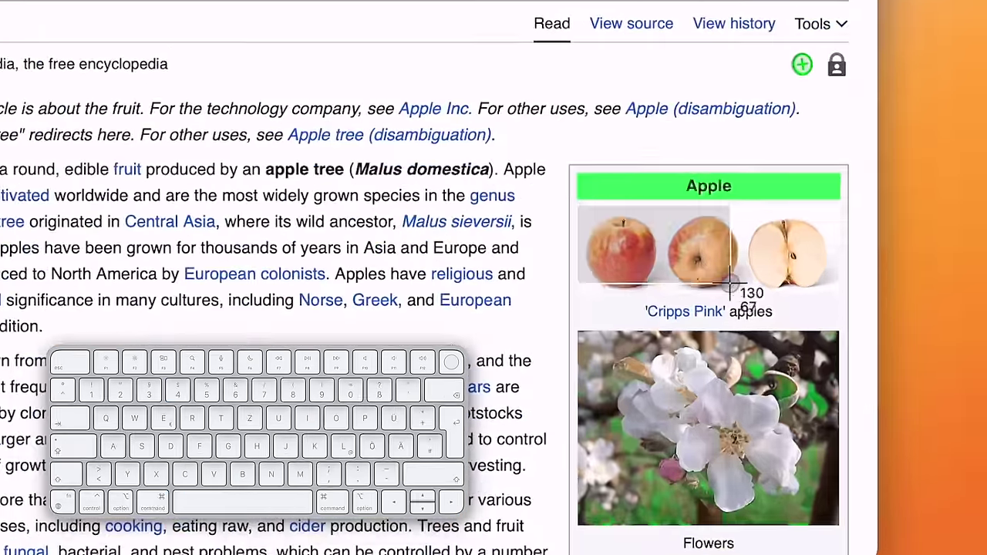
pyautogui.moveTo(729, 286); pyautogui.dragTo(810, 299)
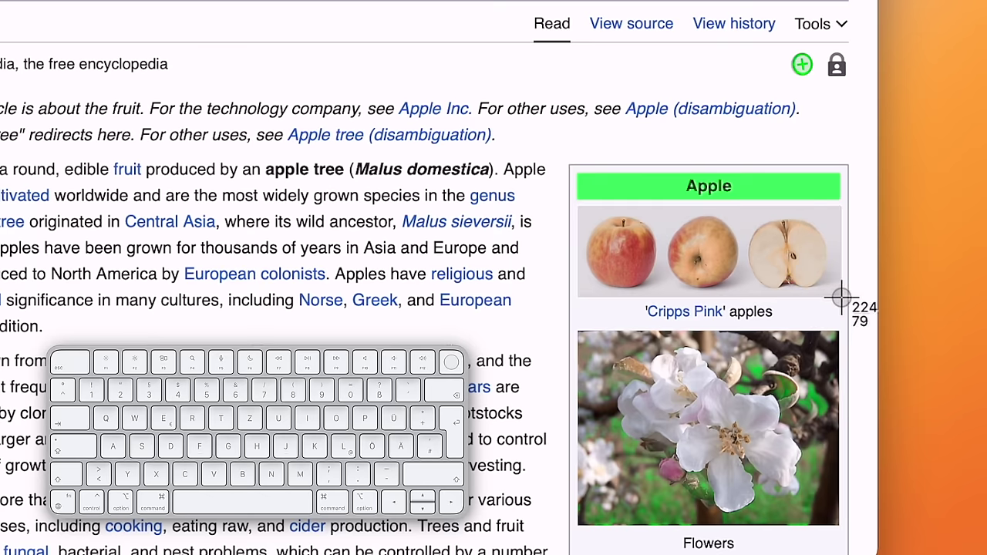
pyautogui.press('ctrl')
pyautogui.moveTo(840, 296); pyautogui.dragTo(840, 297)
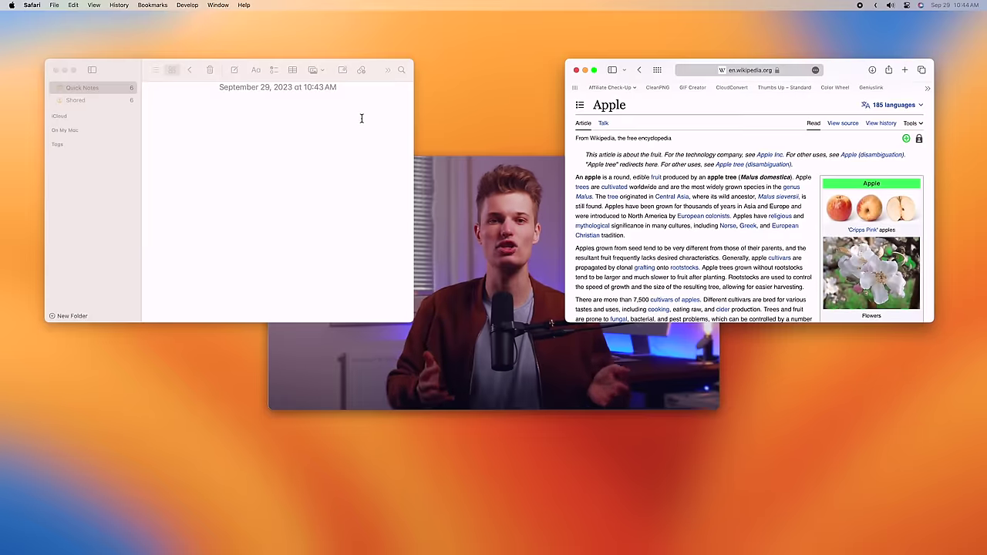
pyautogui.click(361, 118)
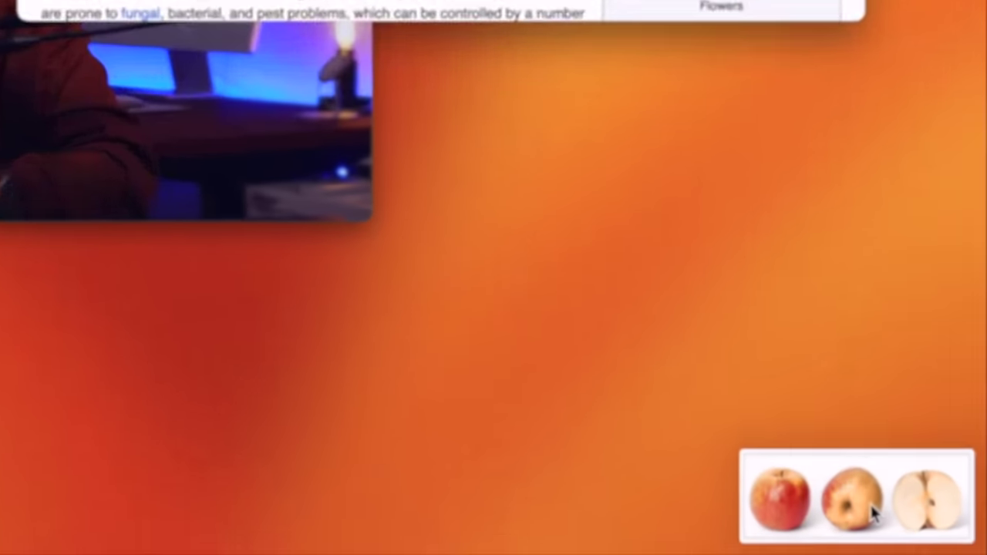
# Screenshot the three apple photos and drag the floating thumbnail into the blank note
pyautogui.rightClick(909, 524)
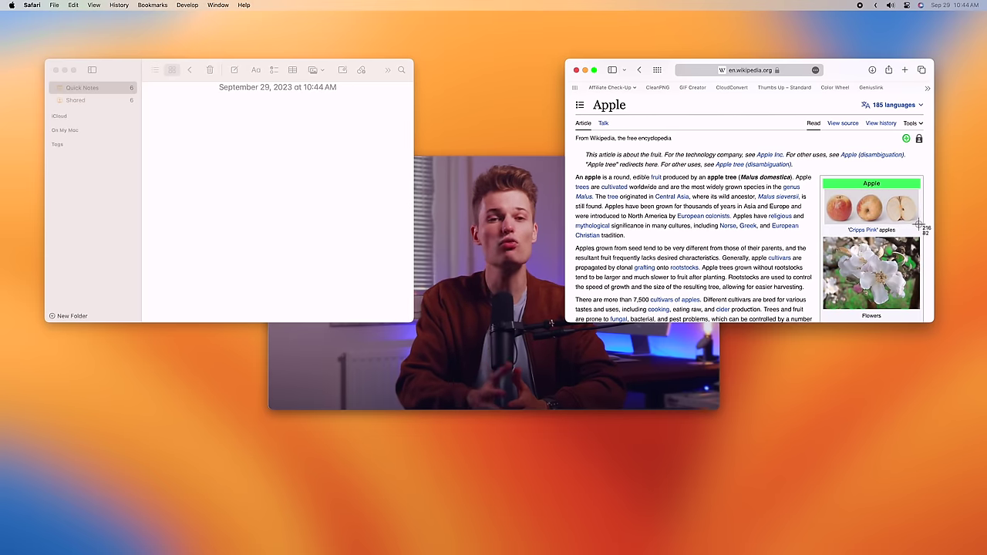
pyautogui.moveTo(919, 224); pyautogui.dragTo(919, 227)
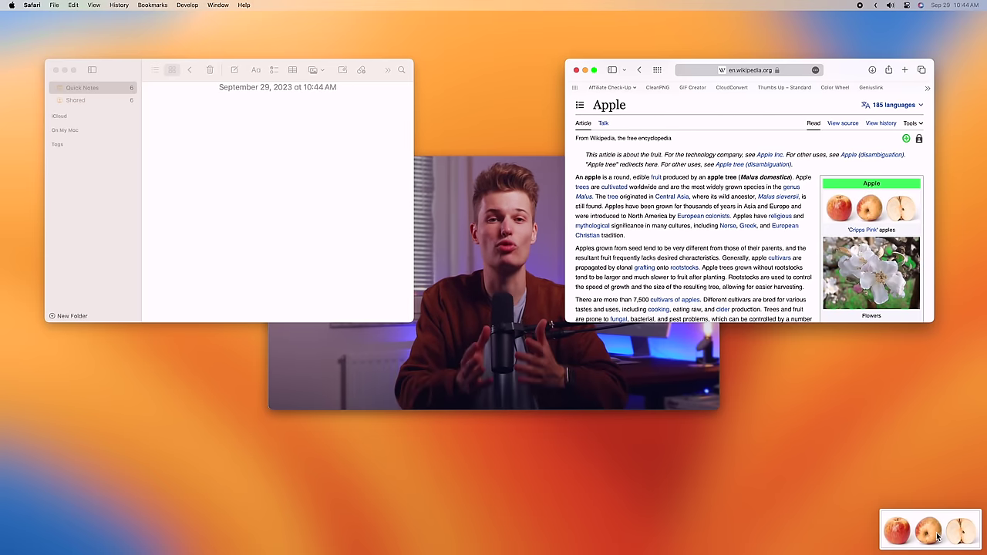
pyautogui.moveTo(936, 537); pyautogui.dragTo(596, 489)
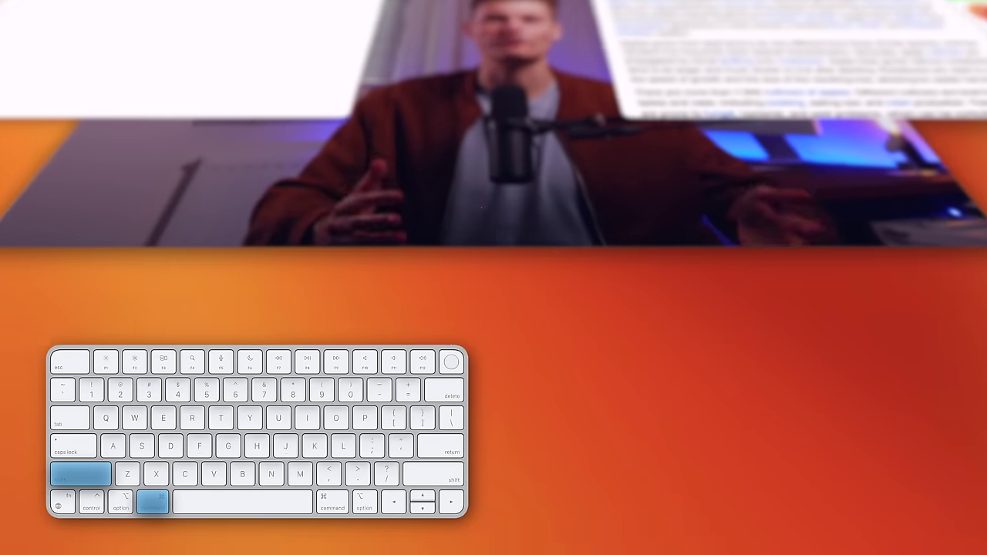
# In the Shift+Command+5 screenshot Options, set Save to Clipboard
pyautogui.press('super+shift+5')
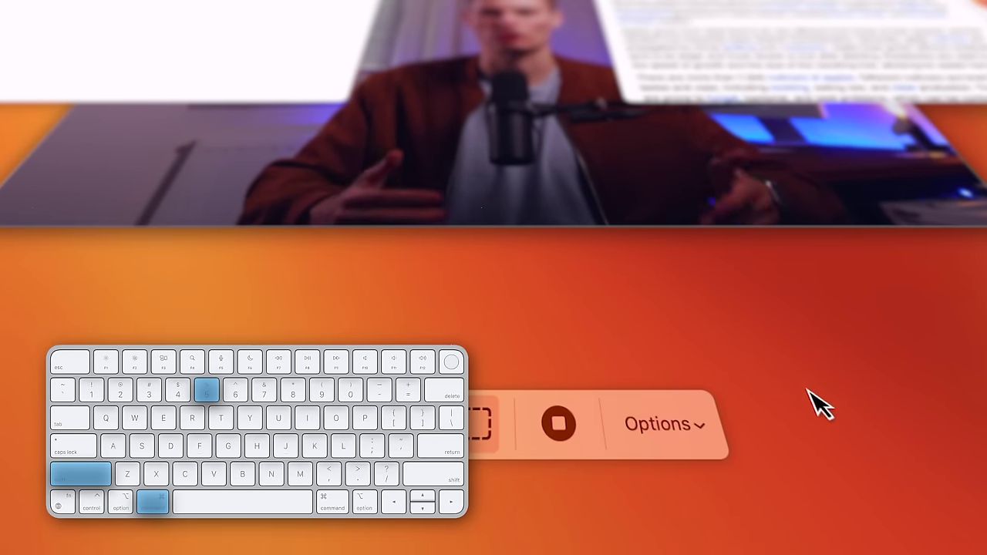
pyautogui.click(701, 431)
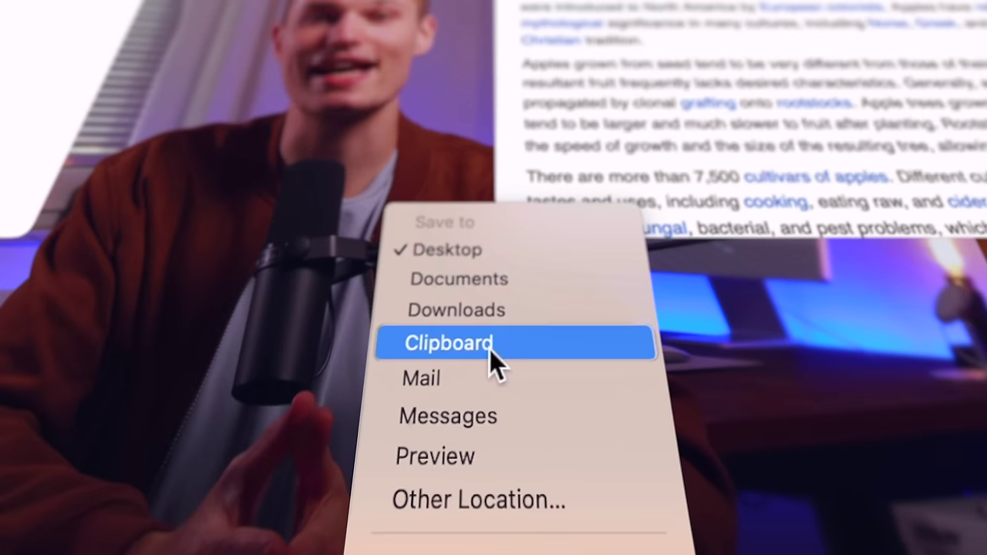
pyautogui.click(477, 336)
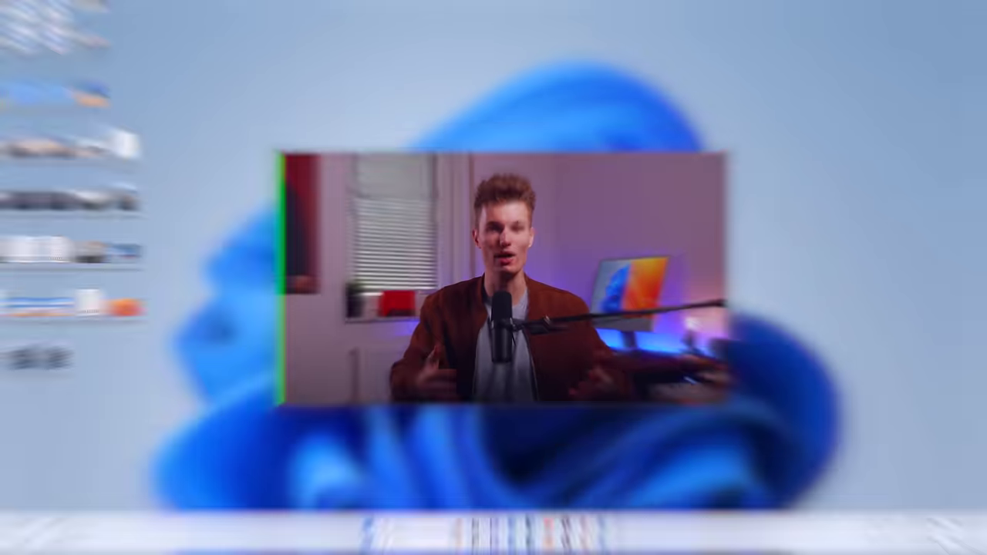
# Reveal the desktop and drop the palm-beach photo into the note
pyautogui.press('super+d')
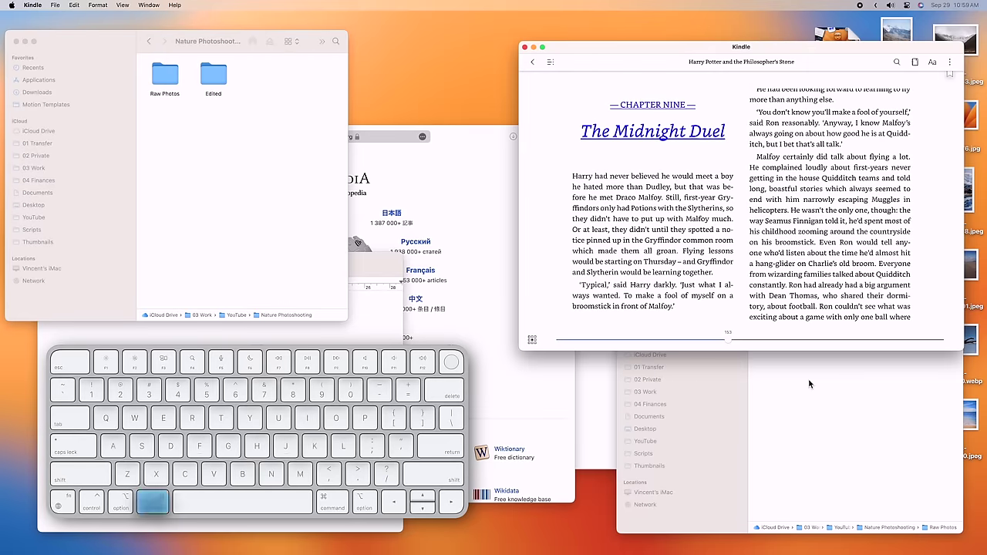
pyautogui.press('super+F3')
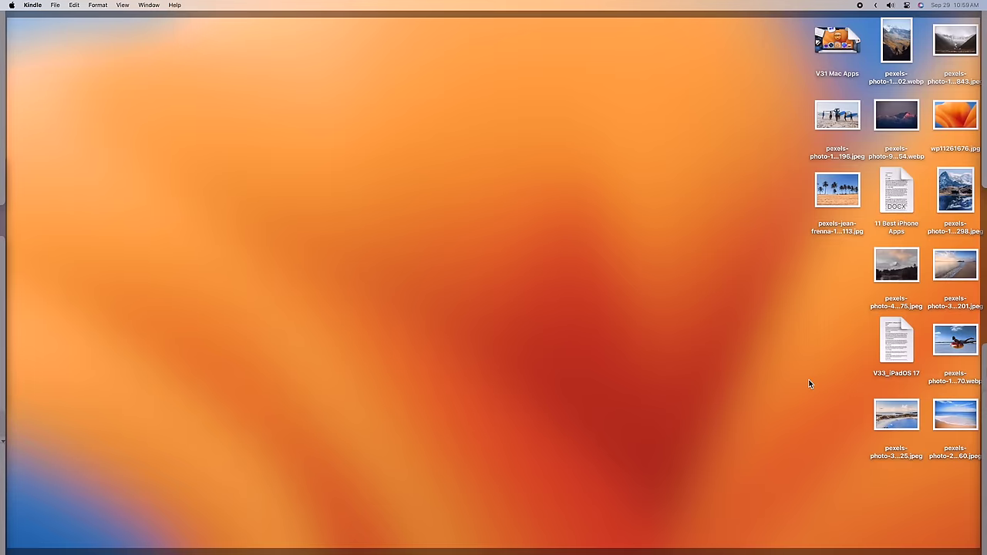
pyautogui.moveTo(827, 196); pyautogui.dragTo(816, 202)
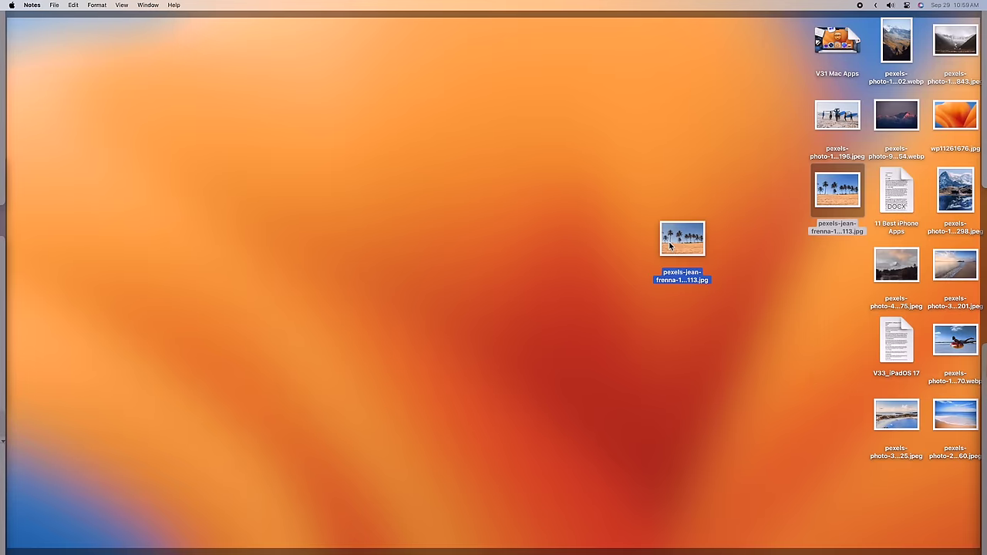
pyautogui.moveTo(670, 245); pyautogui.dragTo(599, 274)
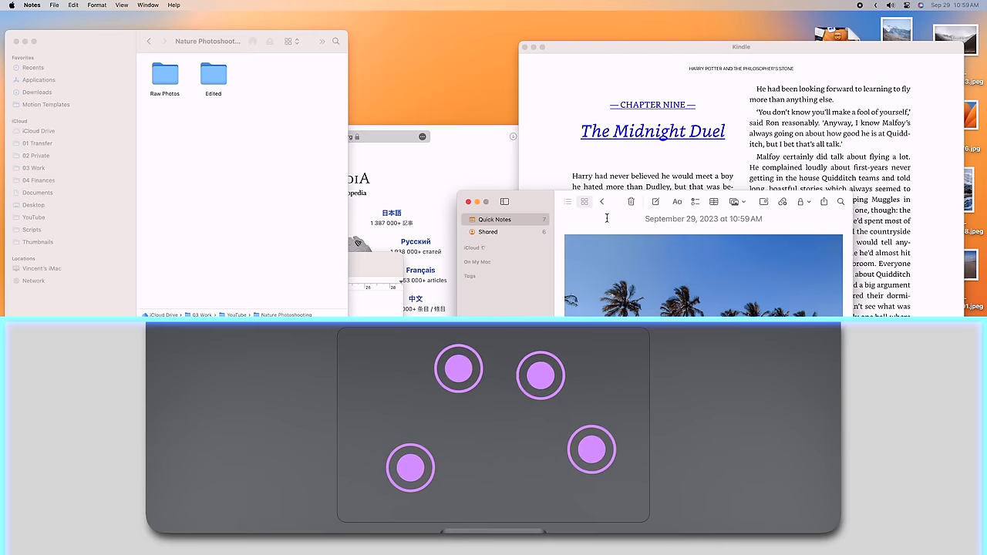
# Show the desktop and bring all windows back, then snap Kindle to the top-right quarter
pyautogui.press('F11')
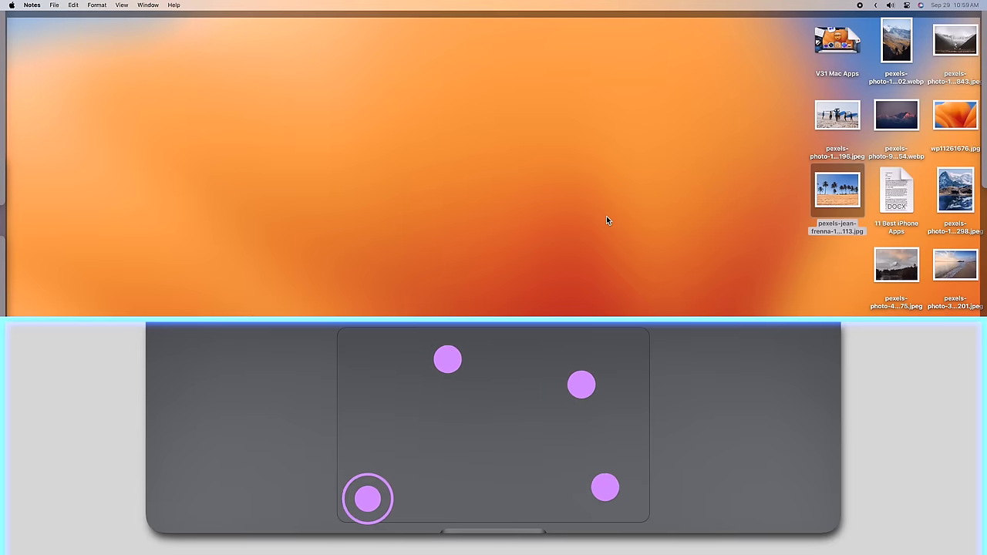
pyautogui.press('F11')
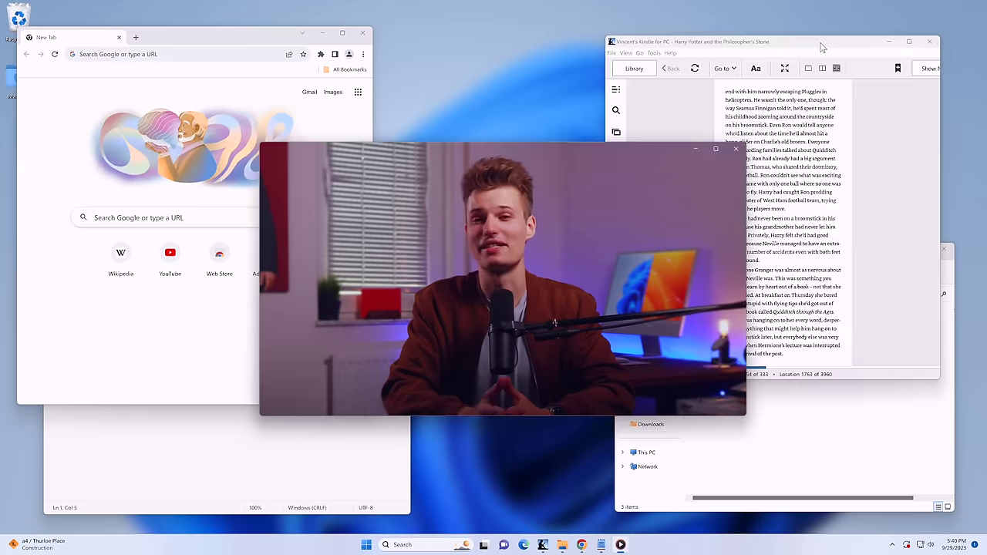
pyautogui.moveTo(799, 45); pyautogui.dragTo(979, 7)
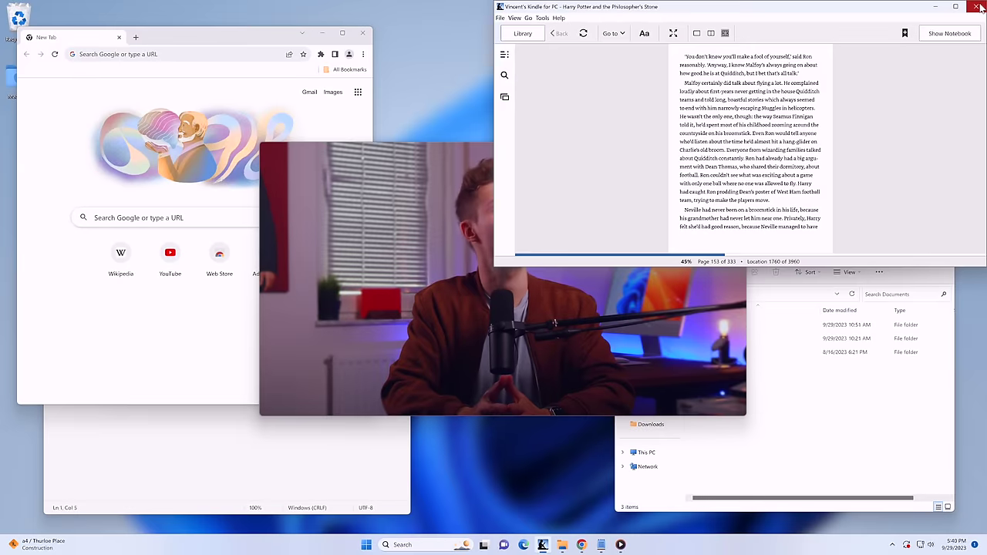
# Snap Chrome top-left, Notepad bottom-left and File Explorer bottom-right into screen quarters
pyautogui.moveTo(259, 42); pyautogui.dragTo(1, 2)
pyautogui.click(91, 428)
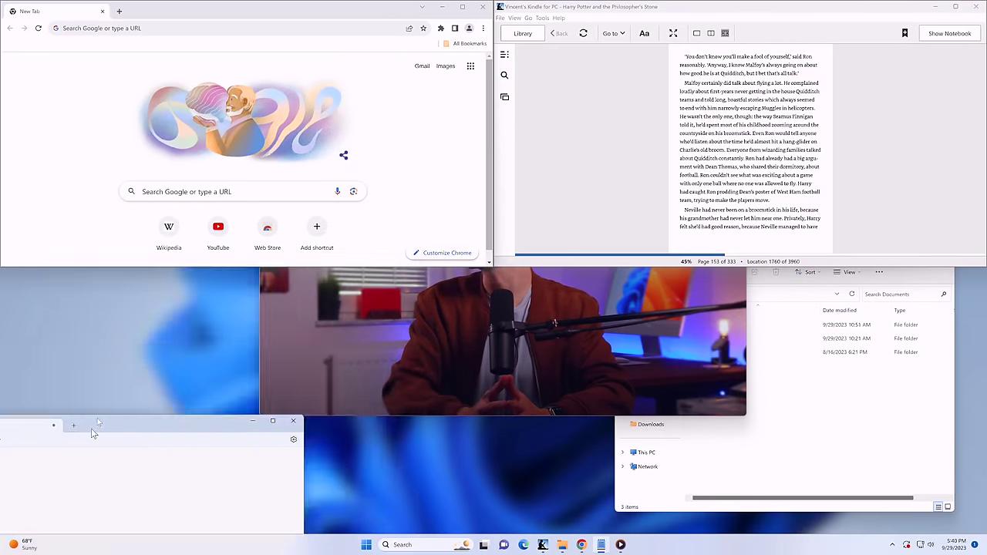
pyautogui.click(810, 445)
pyautogui.moveTo(790, 247); pyautogui.dragTo(967, 492)
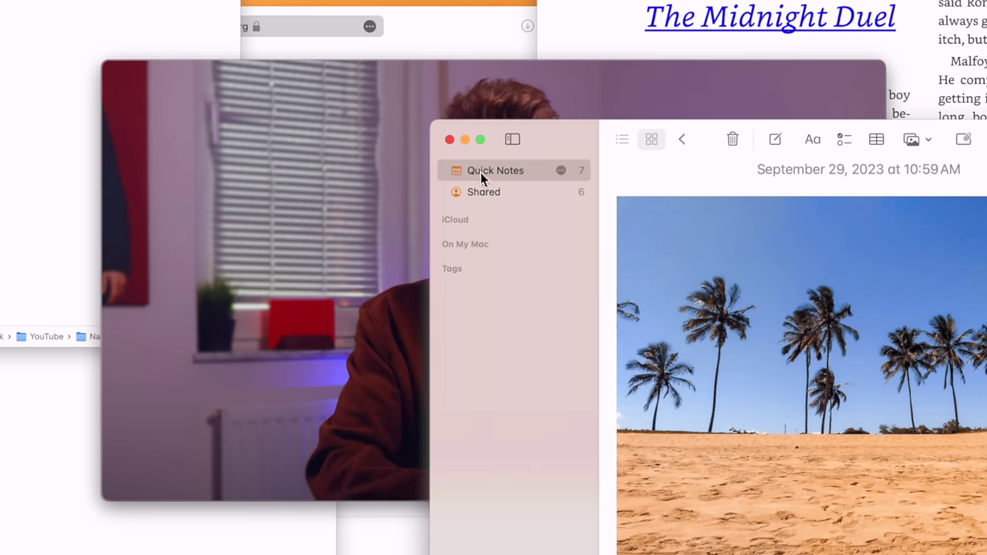
# Tile Notes and the Kindle book side by side, widening the book
pyautogui.moveTo(480, 138)
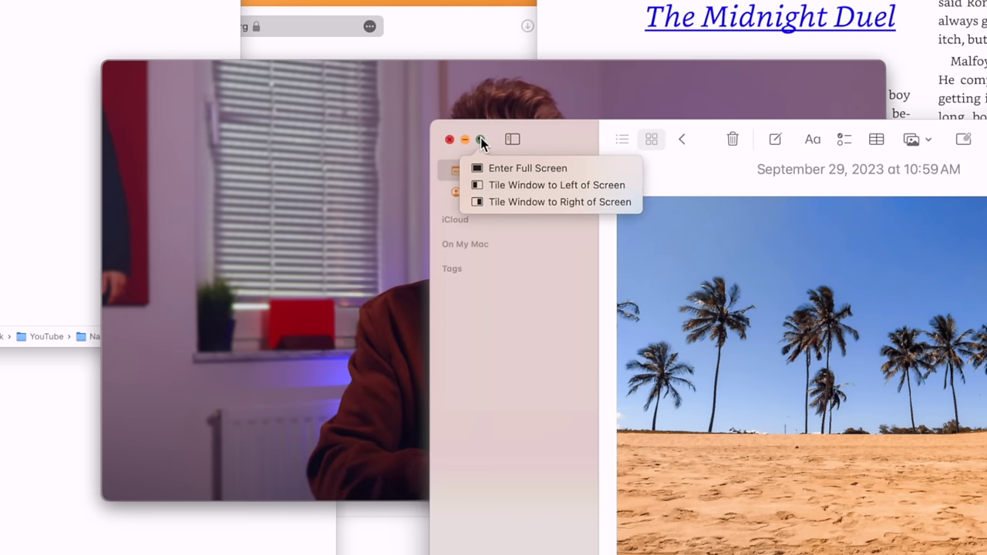
pyautogui.click(478, 186)
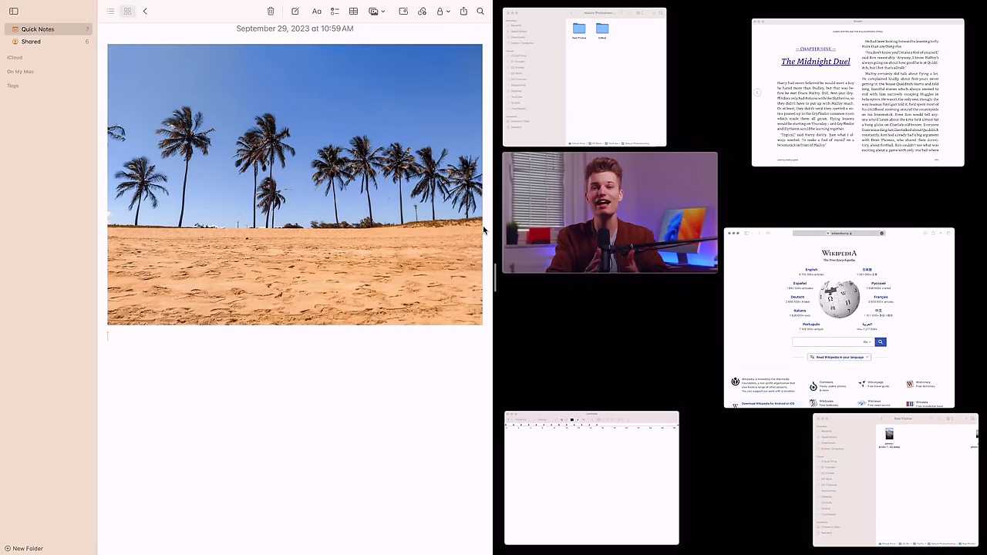
pyautogui.click(772, 91)
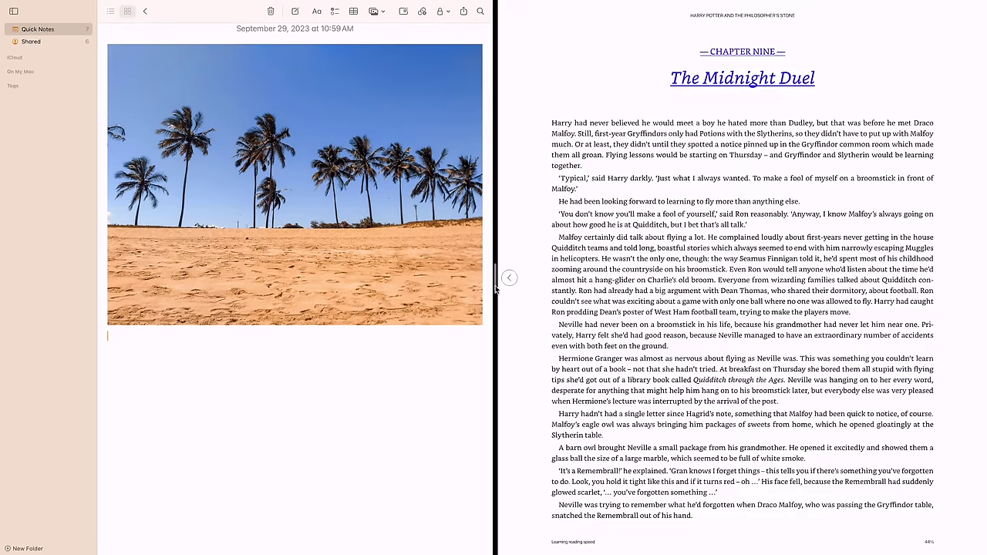
pyautogui.moveTo(495, 279)
pyautogui.mouseDown()
pyautogui.moveTo(723, 278)
pyautogui.moveTo(492, 297)
pyautogui.mouseUp()
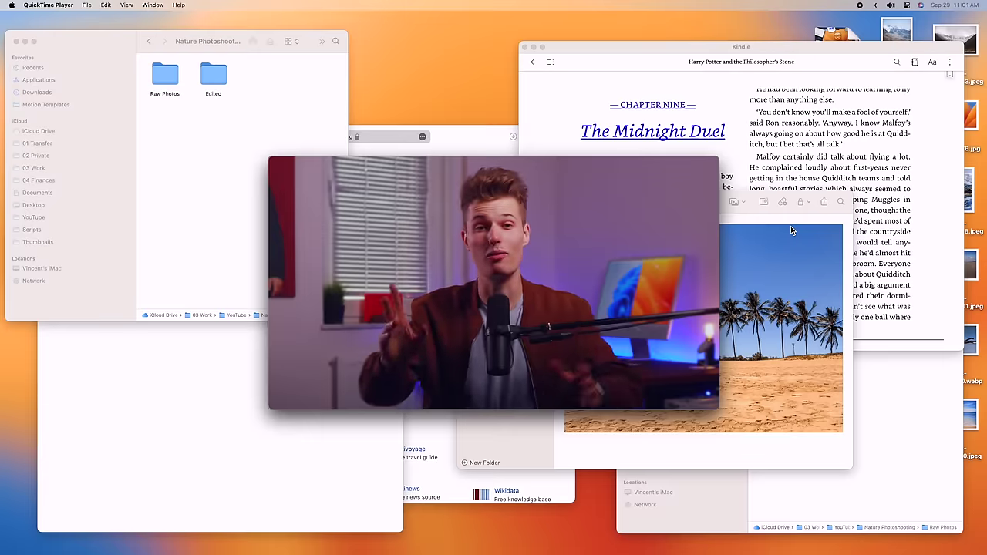
# With Option held, move Notes to the left side and Kindle to the right side
pyautogui.click(790, 226)
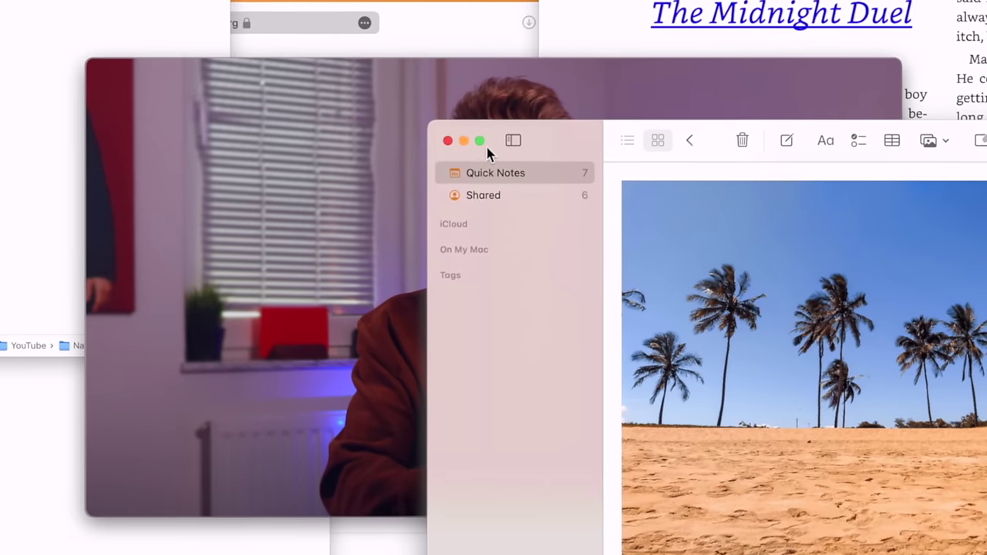
pyautogui.moveTo(478, 141)
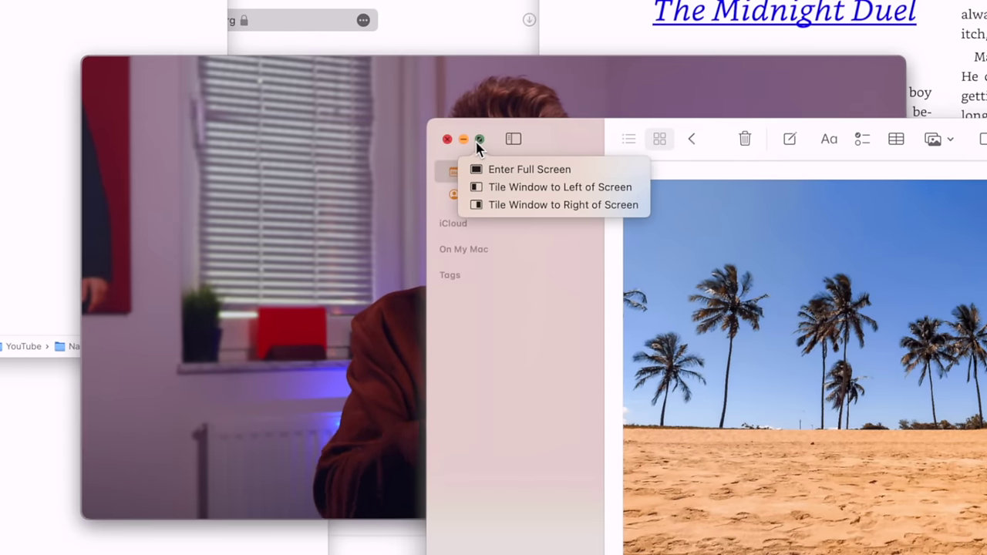
pyautogui.press('alt')
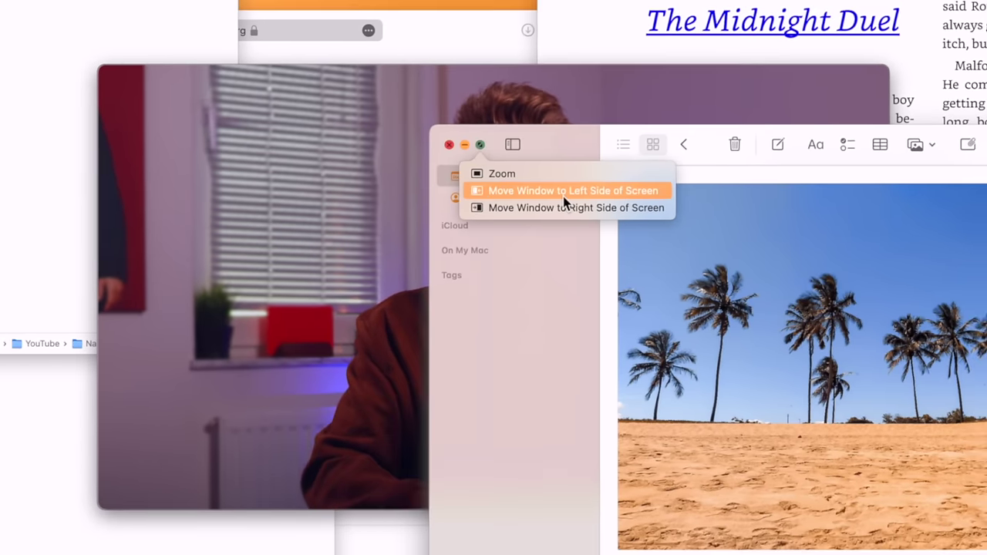
pyautogui.click(540, 187)
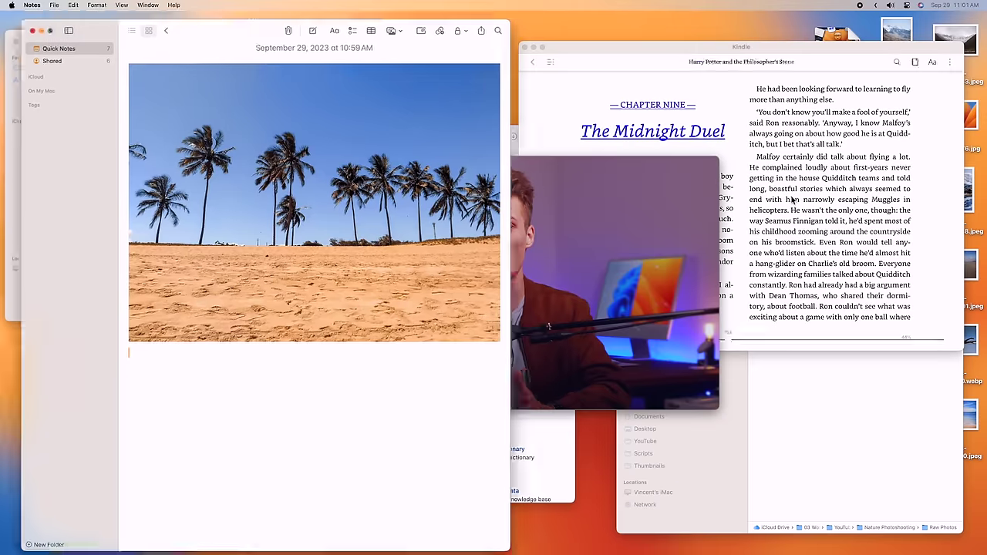
pyautogui.click(595, 114)
pyautogui.moveTo(543, 51)
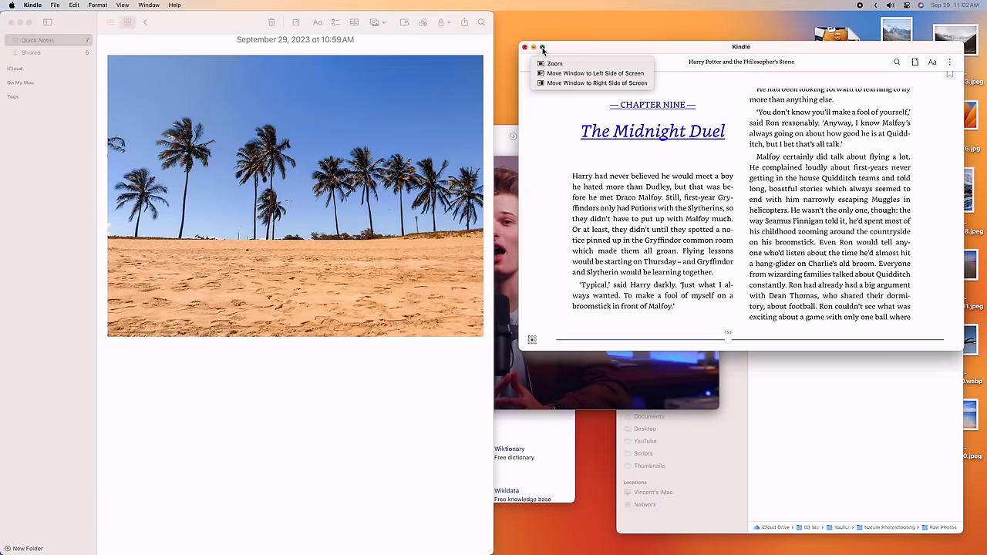
pyautogui.click(545, 82)
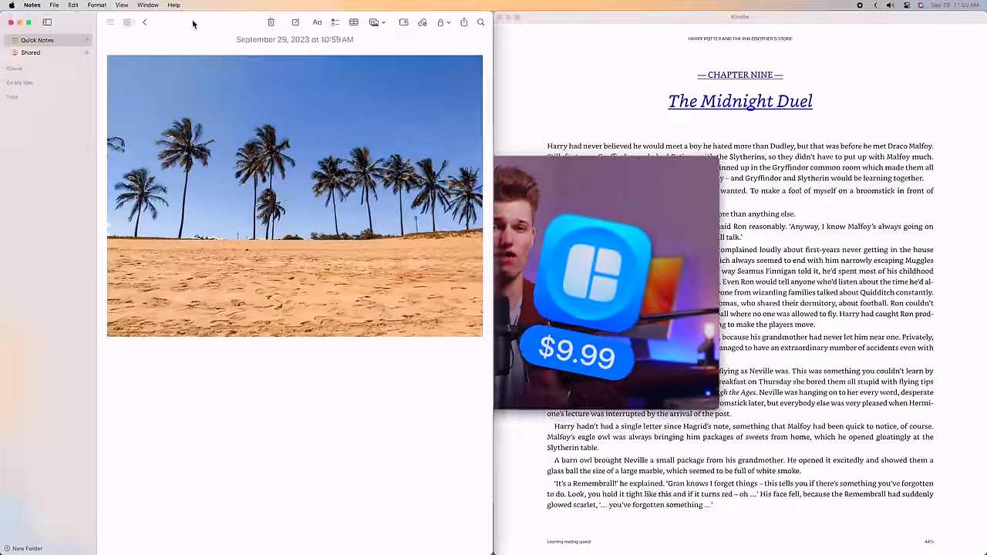
# Tile Notes on the right half of the screen and move the untitled TextEdit window to the lower left
pyautogui.moveTo(193, 23); pyautogui.dragTo(902, 71)
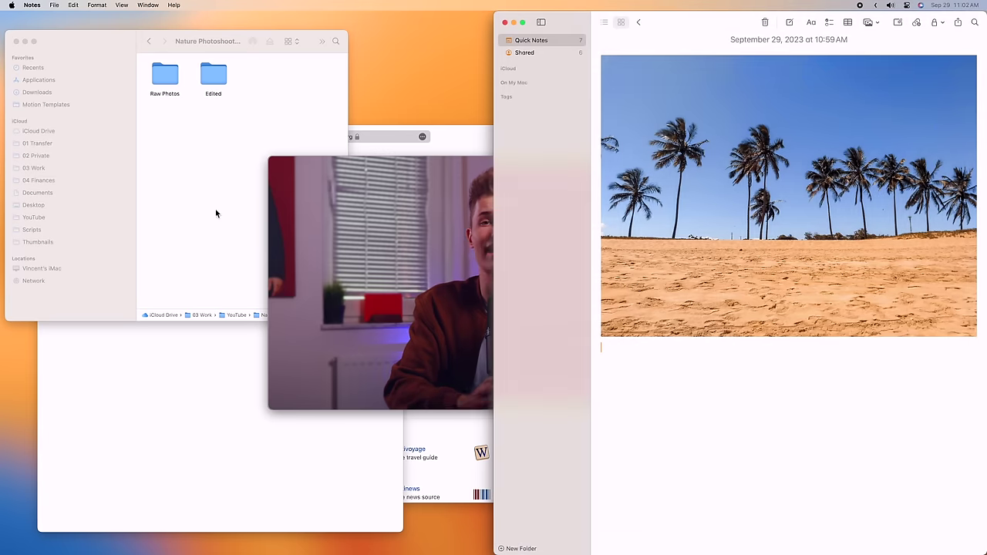
pyautogui.click(154, 362)
pyautogui.moveTo(191, 259); pyautogui.dragTo(116, 552)
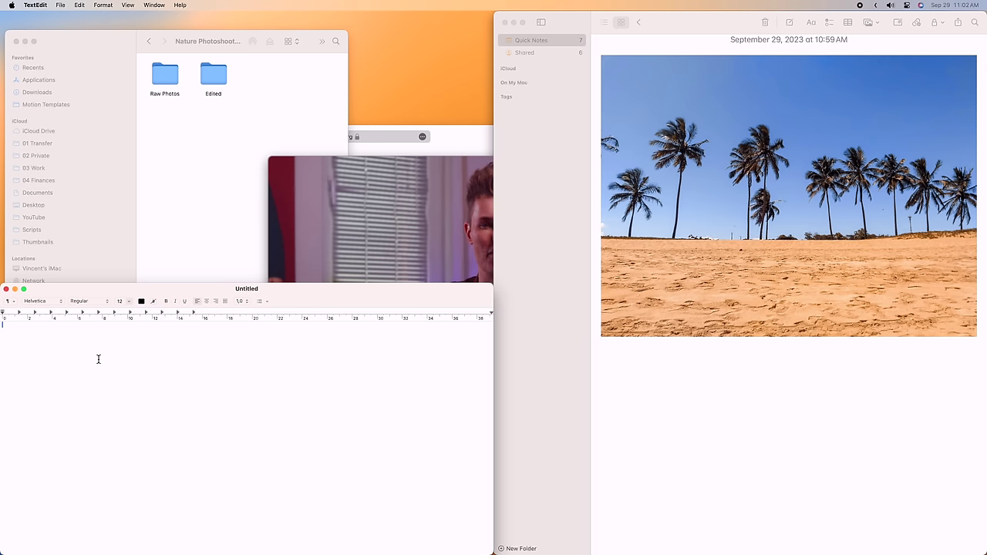
pyautogui.press('super+Tab')
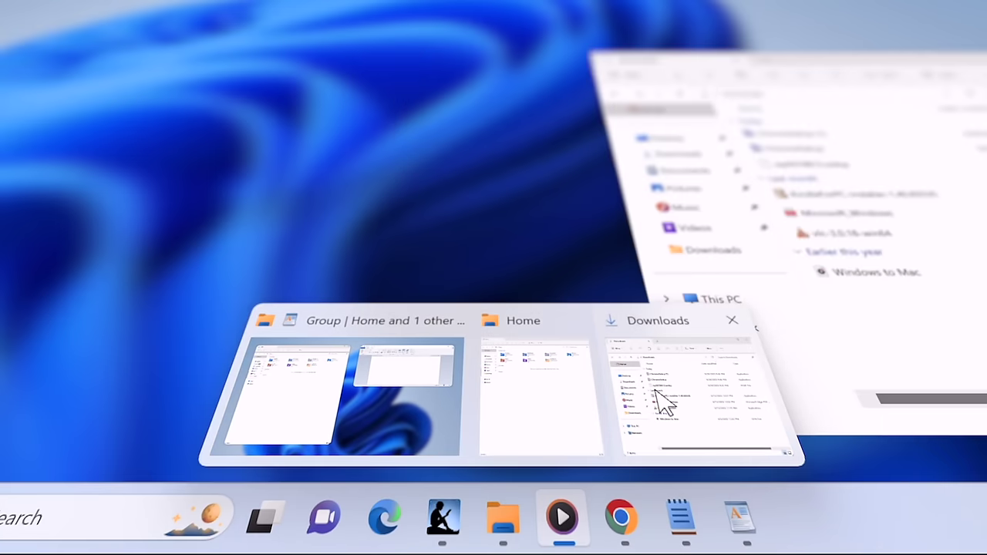
# Bring the Nature Photoshooting Finder window forward from the Finder Dock icon's window list
pyautogui.moveTo(556, 409)
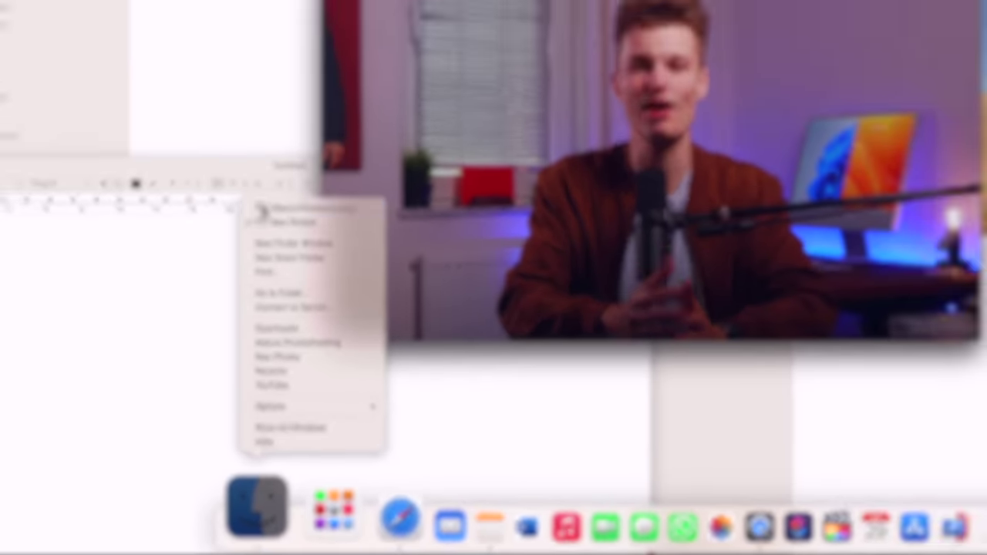
pyautogui.click(266, 208)
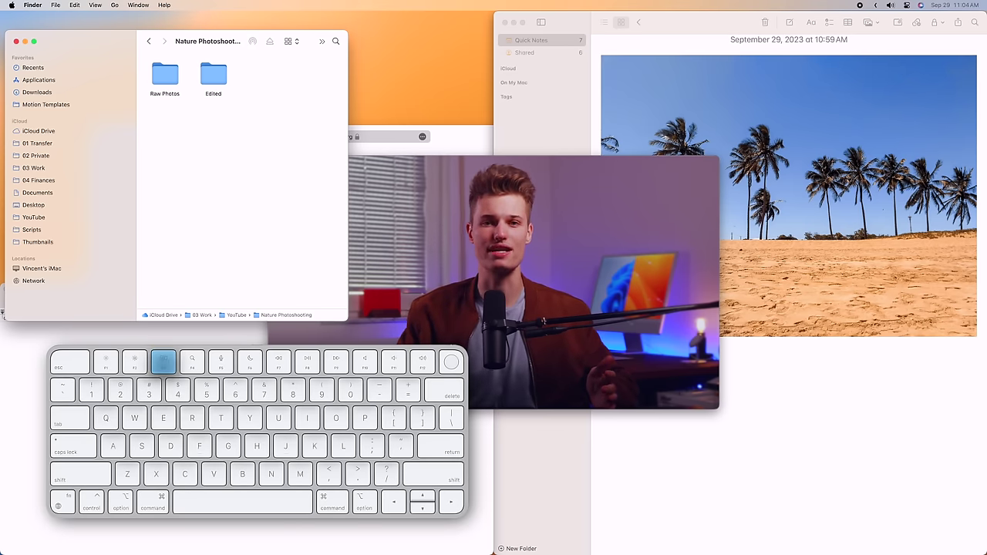
# Show Mission Control with F3, then enable 'Group windows by application' under Desktop & Dock
pyautogui.press('F3')
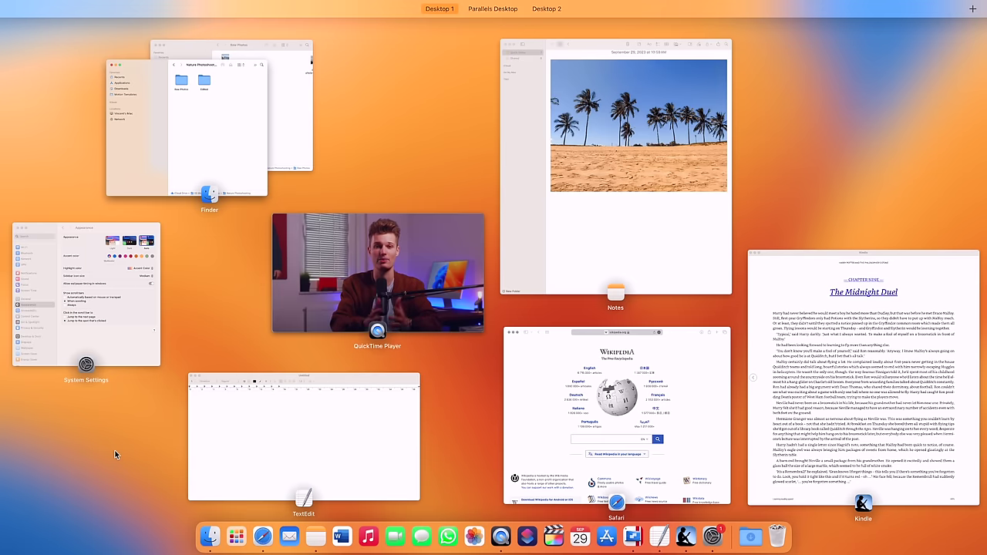
pyautogui.scroll(-5, 183, 463)
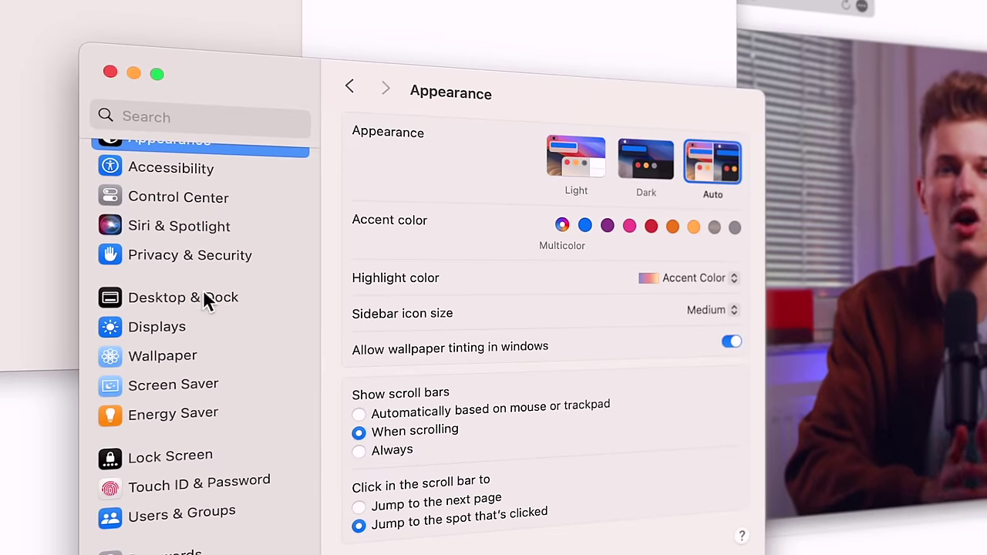
pyautogui.click(207, 301)
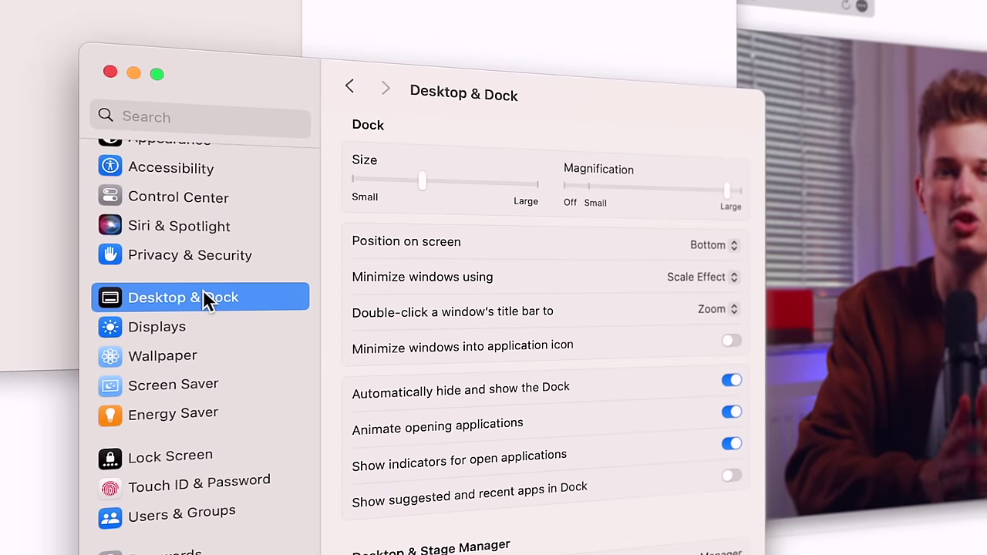
pyautogui.scroll(-10, 583, 366)
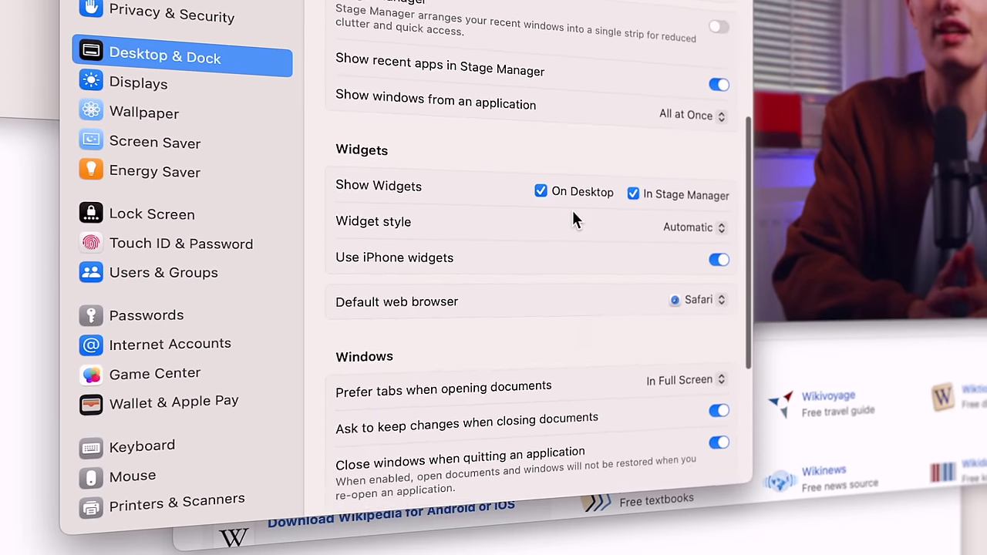
pyautogui.scroll(-5, 572, 216)
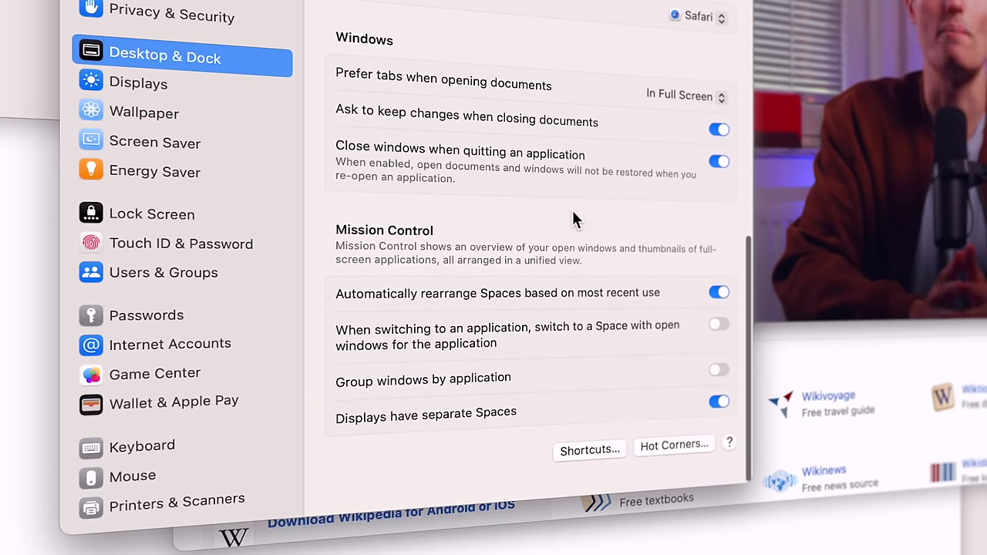
pyautogui.click(808, 393)
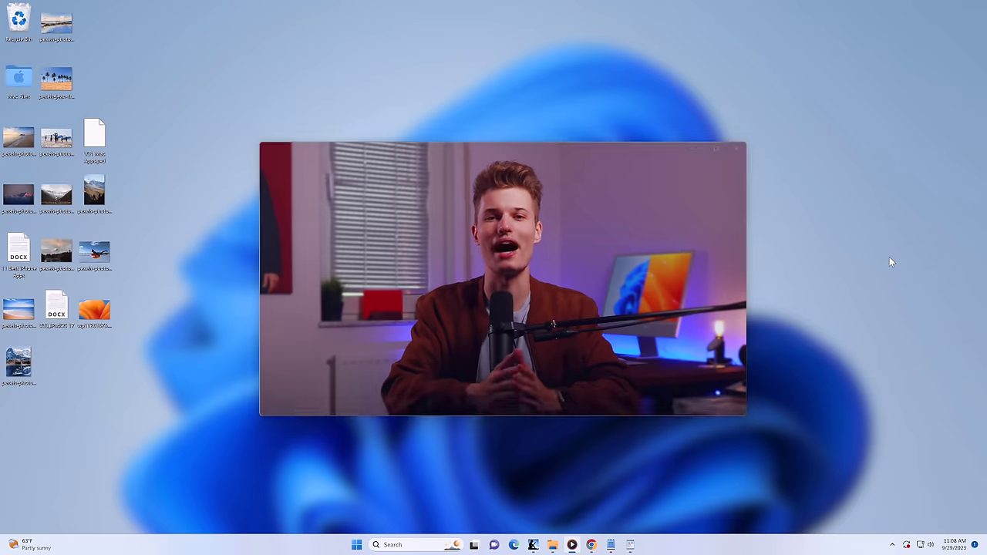
# Step the Alt+Tab switcher from Notepad through Chrome to the grouped Home windows
pyautogui.hotkey('alt', 'Tab')
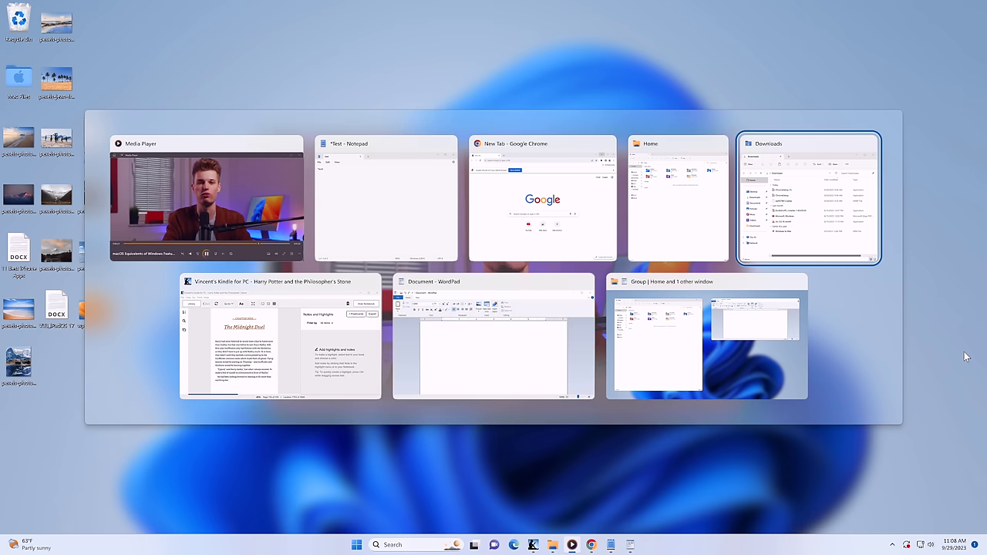
pyautogui.press('Tab')
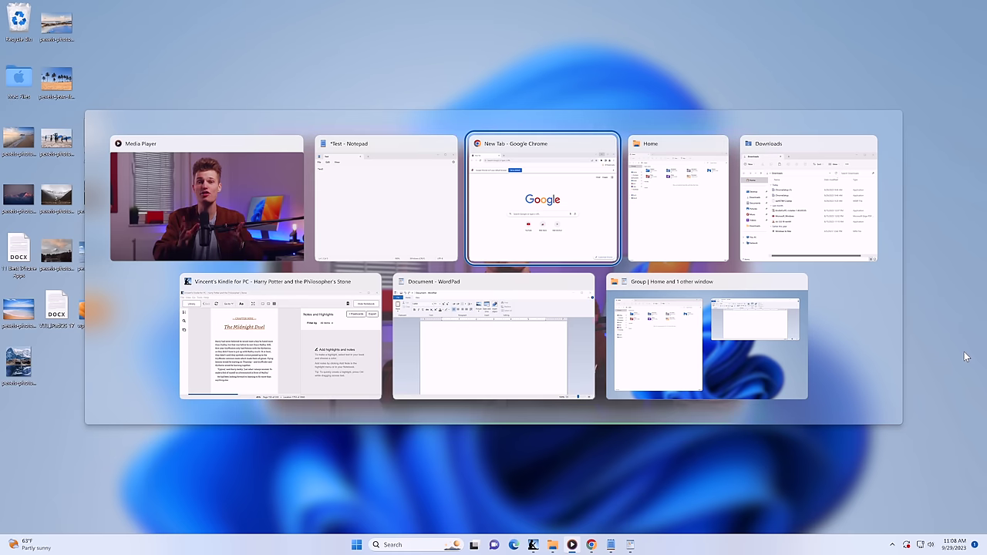
pyautogui.press('Tab')
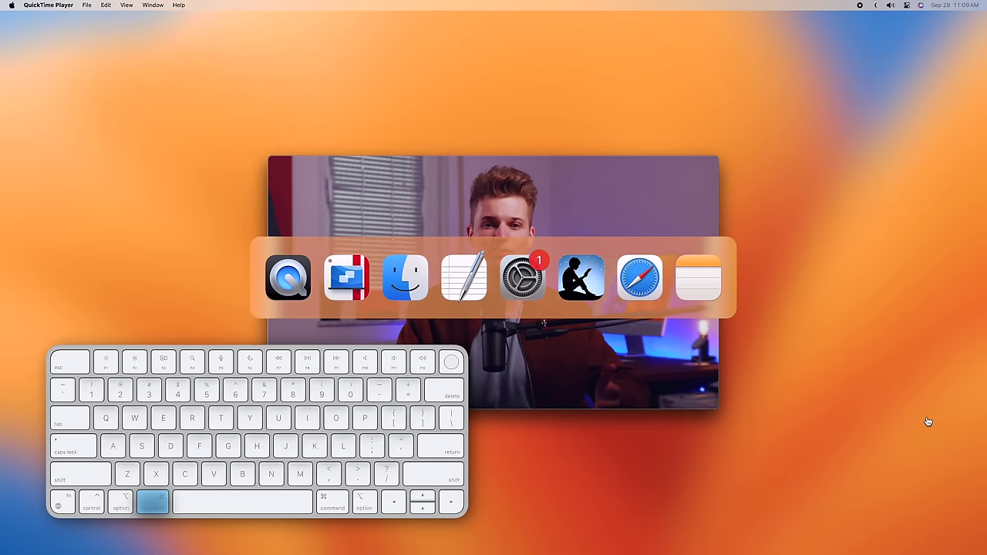
# Switch to Finder and cycle its windows with Cmd+` until Nature Photoshooting is in front
pyautogui.press('super+Tab')
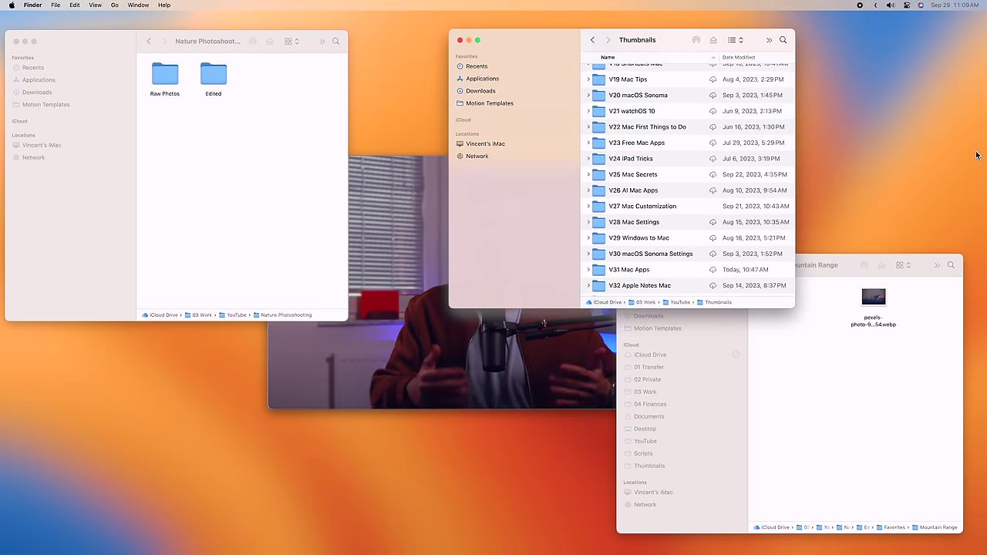
pyautogui.press('super+grave')
pyautogui.press('super+grave')
pyautogui.press('super+grave')
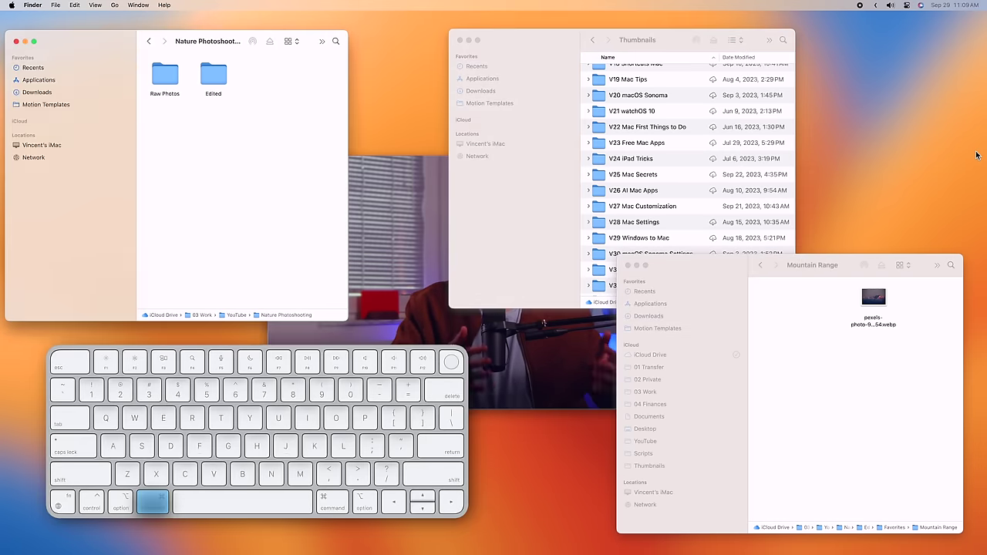
pyautogui.press('super+grave')
pyautogui.press('super+grave')
pyautogui.press('super+grave')
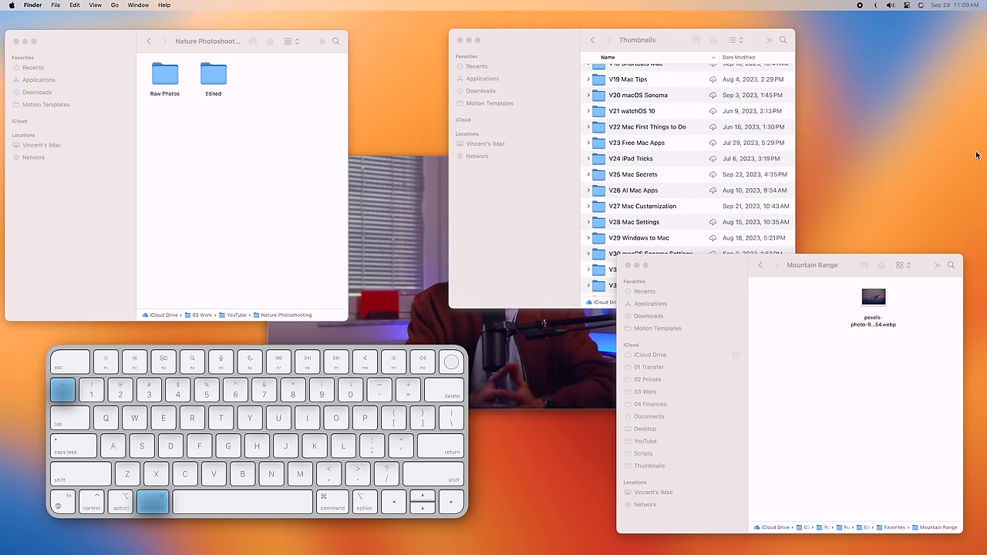
pyautogui.press('super+grave')
pyautogui.press('super+grave')
pyautogui.press('super+grave')
pyautogui.press('super+grave')
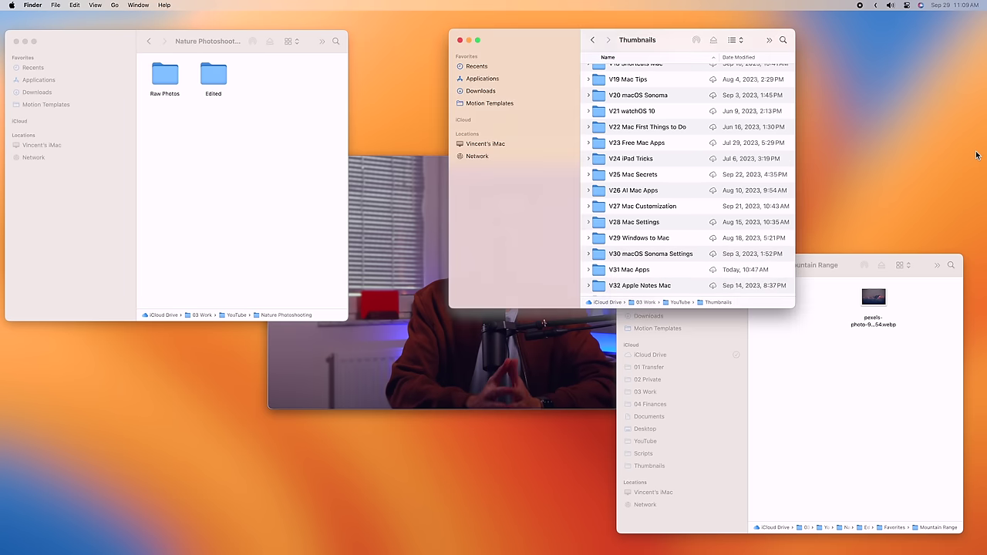
pyautogui.press('super+grave')
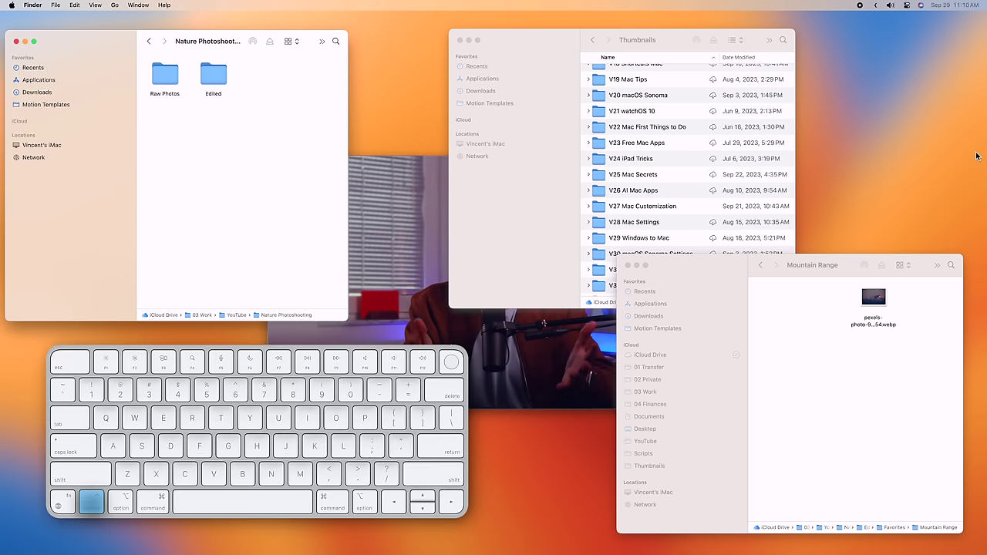
# Lay out the three Finder windows with App Exposé, then Tab through QuickTime Player to Kindle
pyautogui.hotkey('ctrl', 'F3')
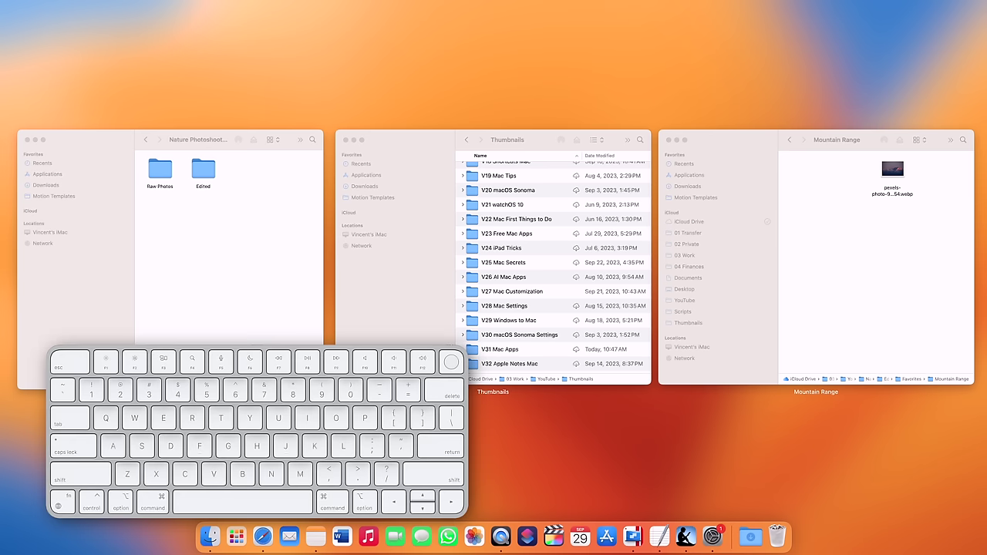
pyautogui.press('Tab')
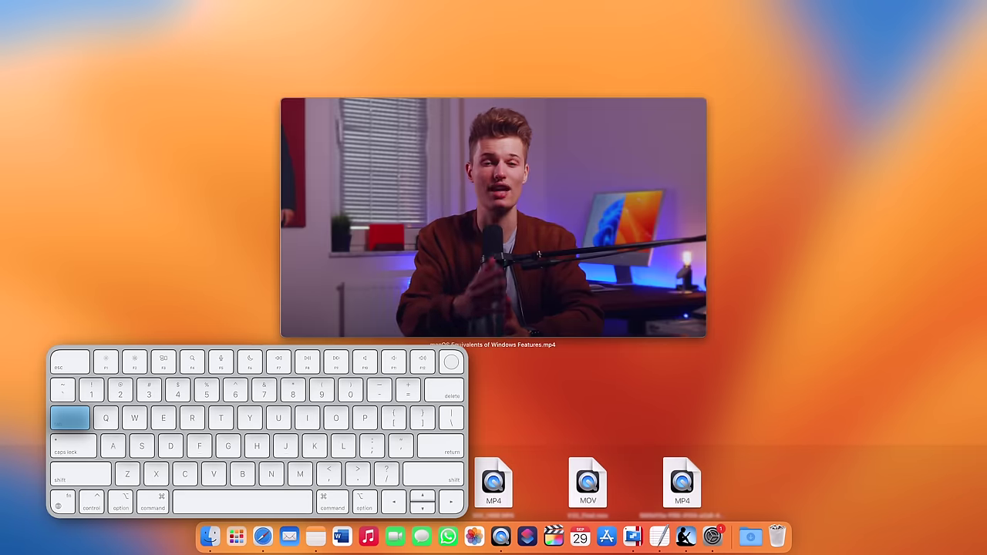
pyautogui.press('Tab')
pyautogui.press('Tab')
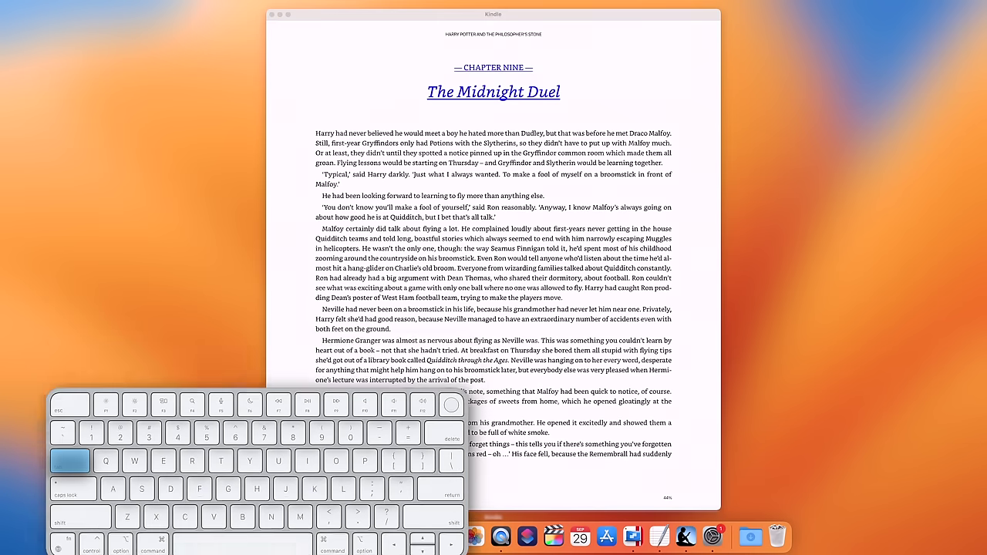
pyautogui.press('Tab')
pyautogui.press('Tab')
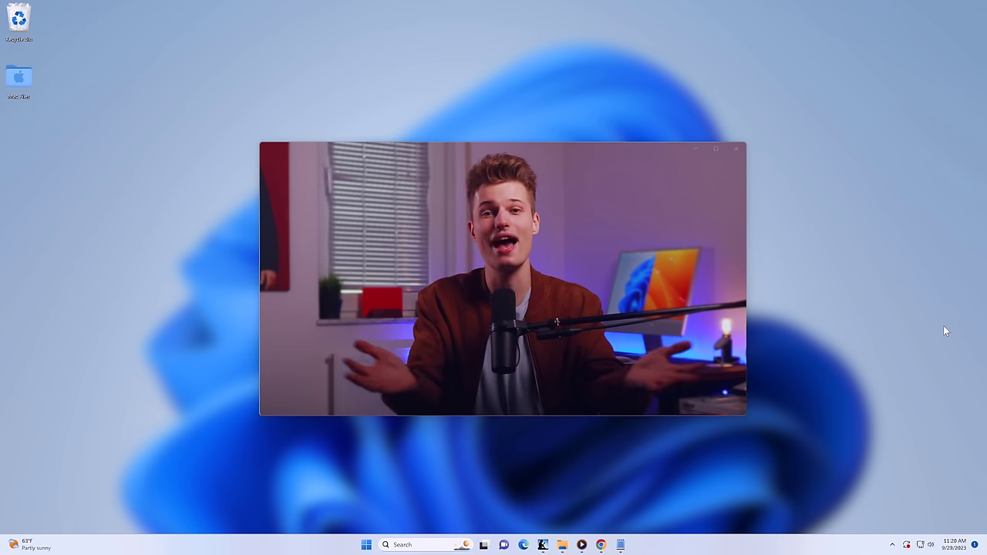
# Open clipboard history with Win+V and scroll through the copied Steve Jobs link and passages
pyautogui.press('super+v')
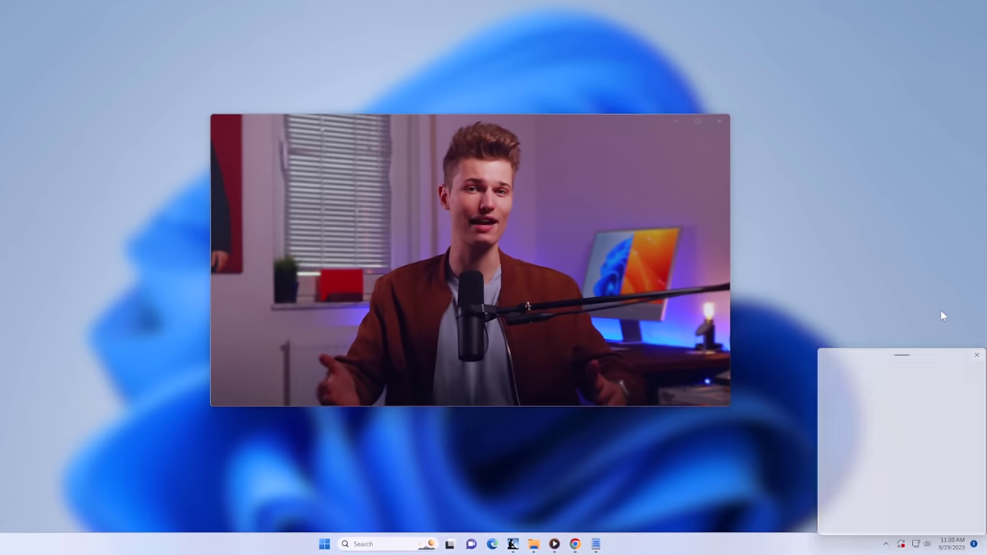
pyautogui.scroll(-3, 817, 287)
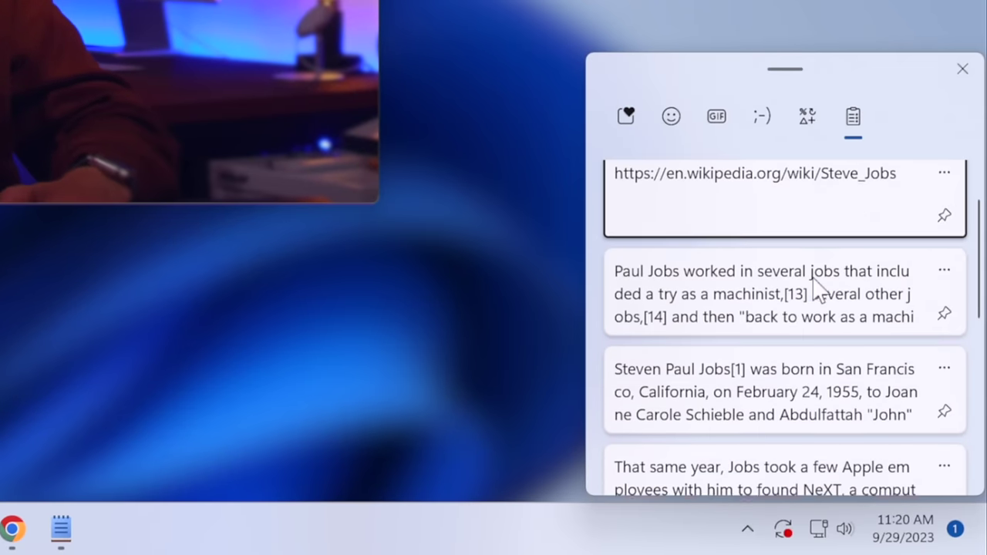
pyautogui.scroll(-2, 833, 228)
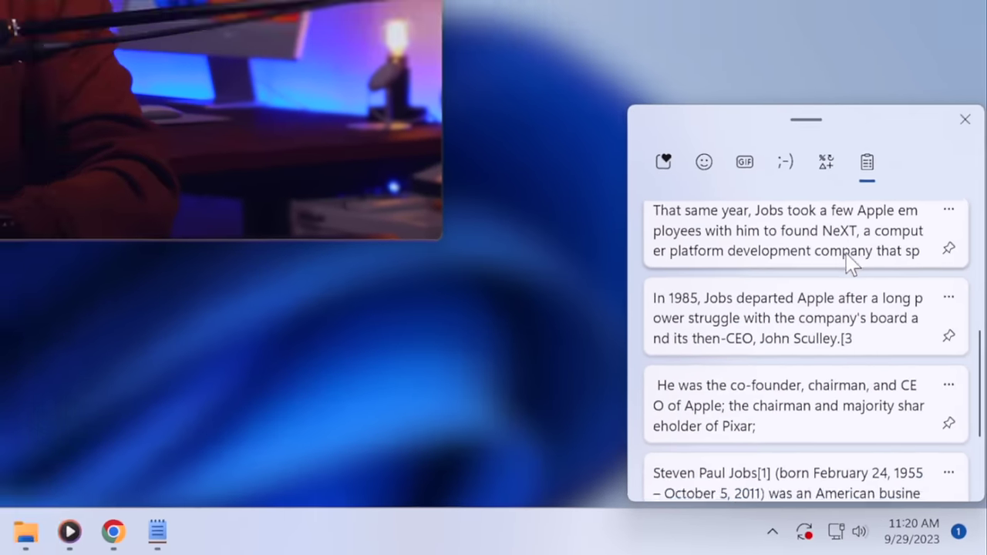
pyautogui.scroll(5, 849, 309)
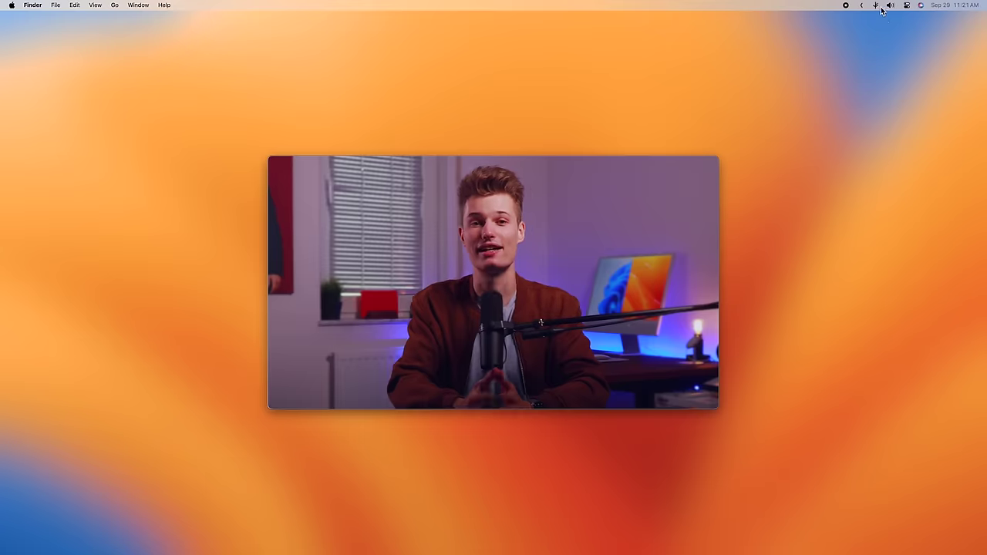
pyautogui.click(883, 8)
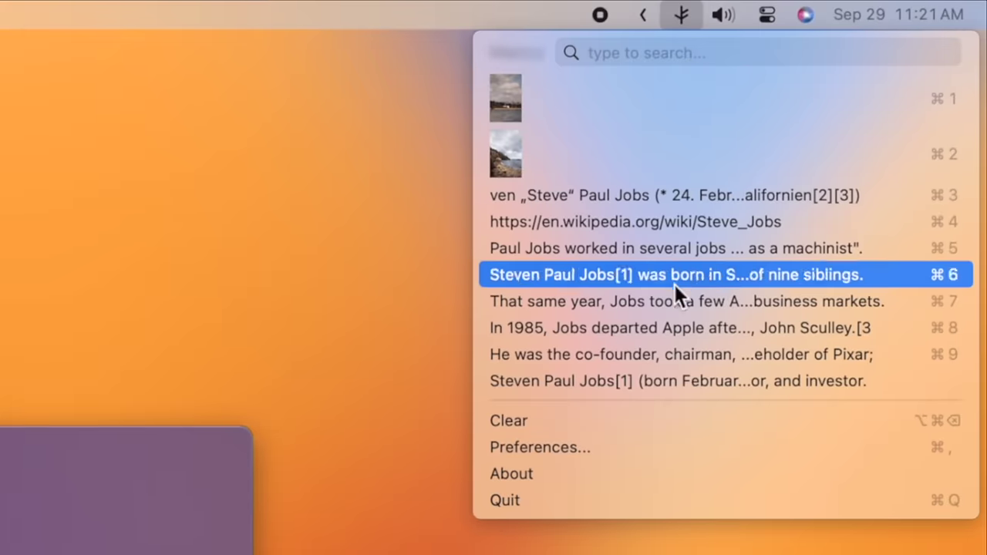
pyautogui.click(672, 111)
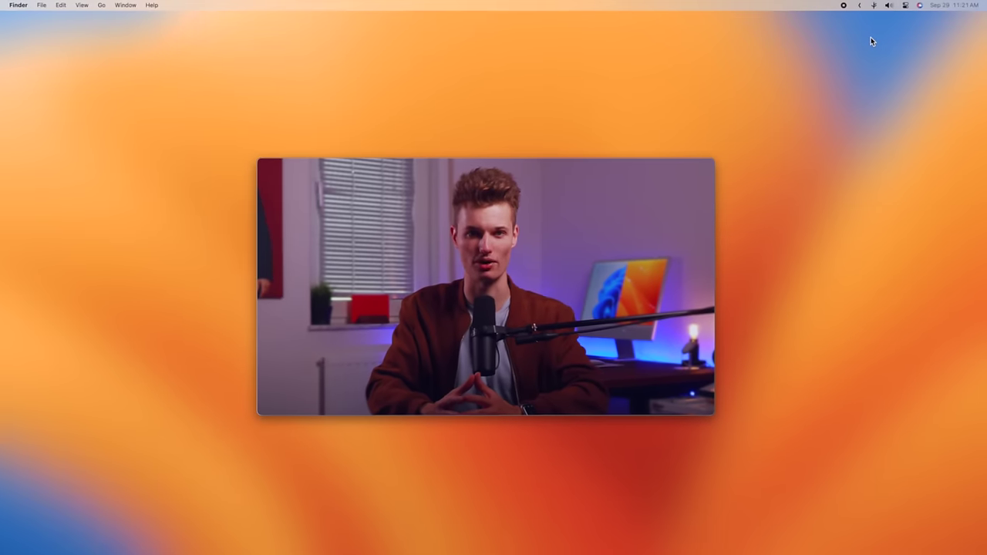